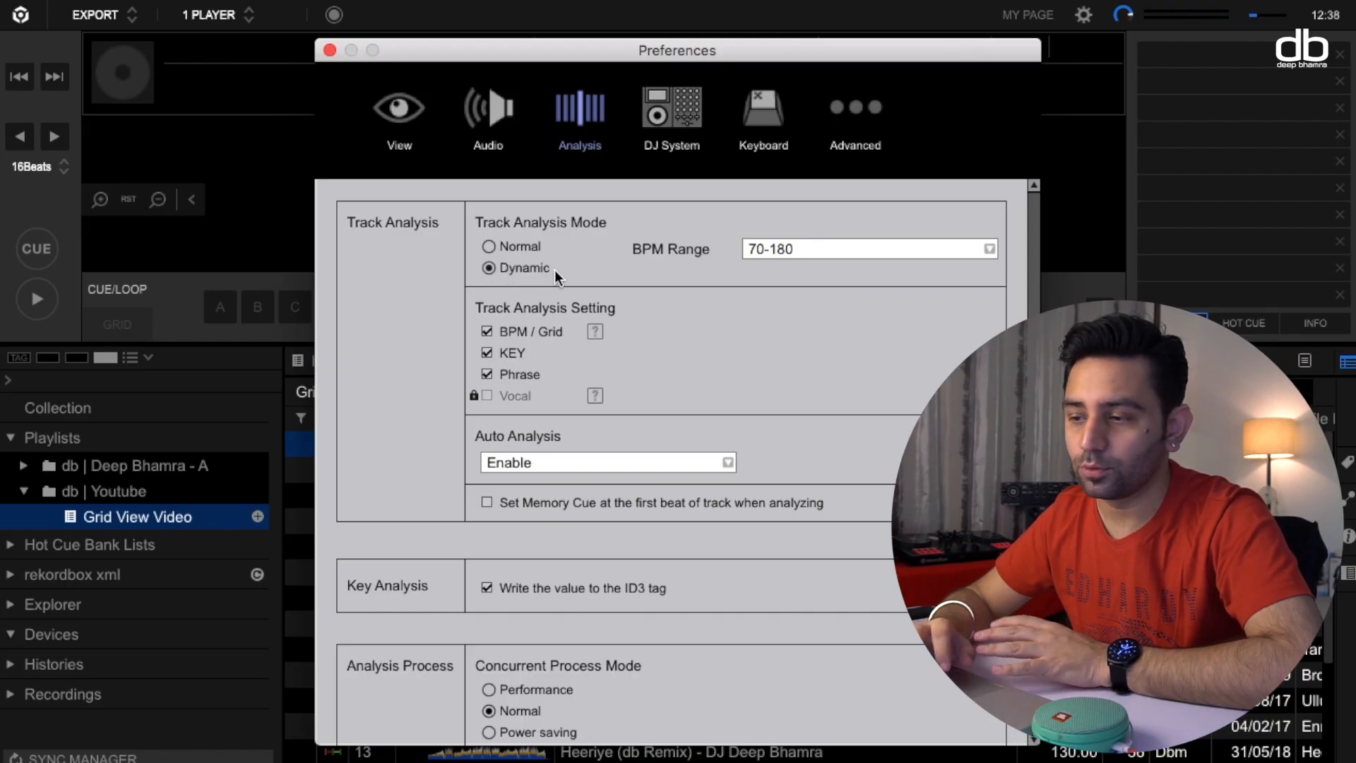
# Close the preferences and load the extended Bom Diggy remix from the Grid View Video playlist into the player.
pyautogui.click(330, 50)
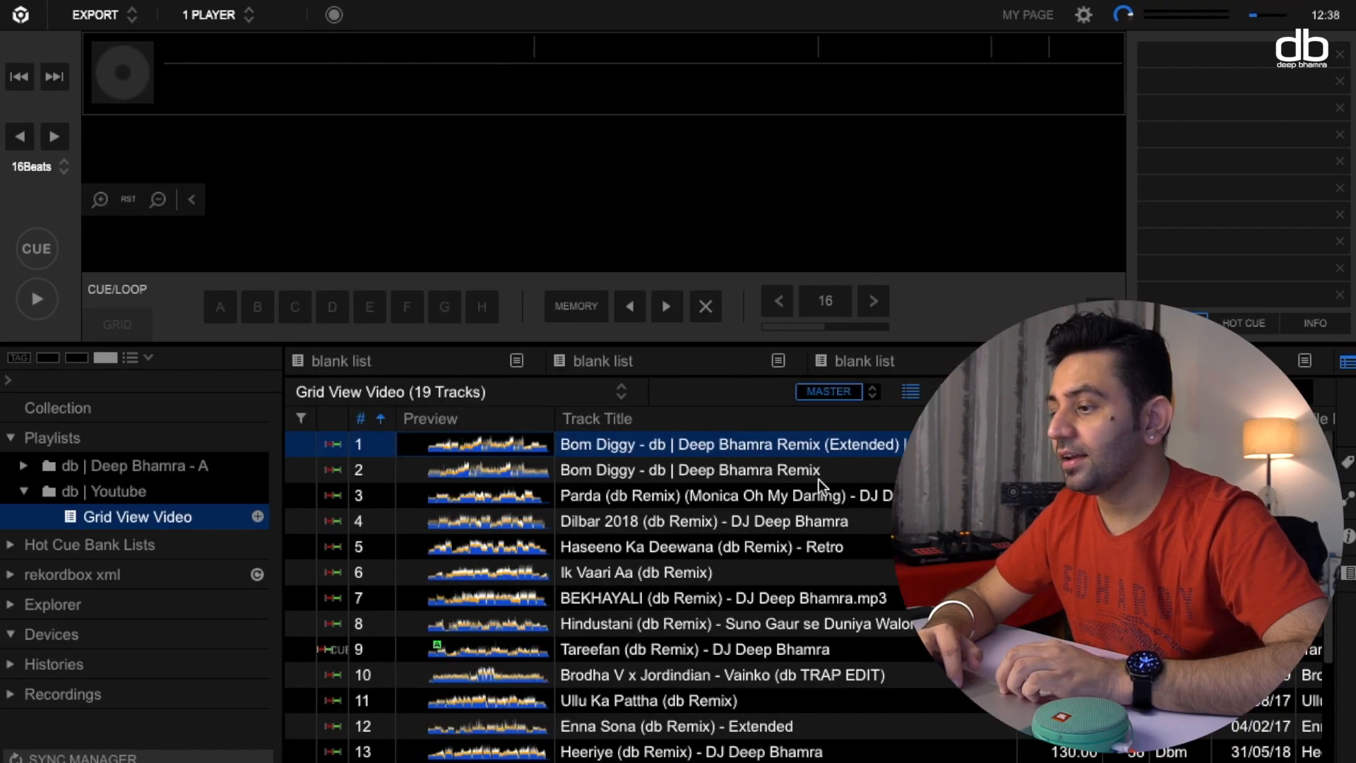
pyautogui.moveTo(756, 446); pyautogui.dragTo(579, 172)
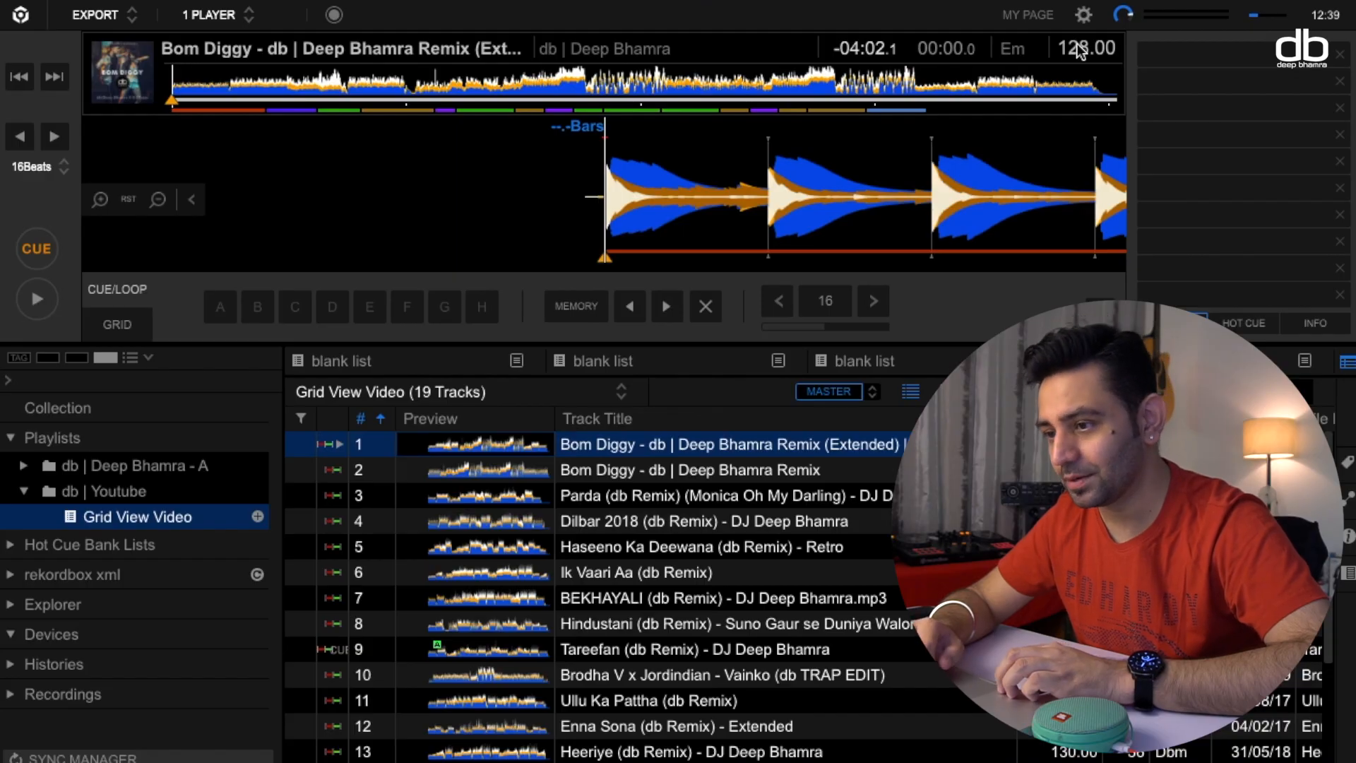
pyautogui.click(44, 303)
pyautogui.click(37, 247)
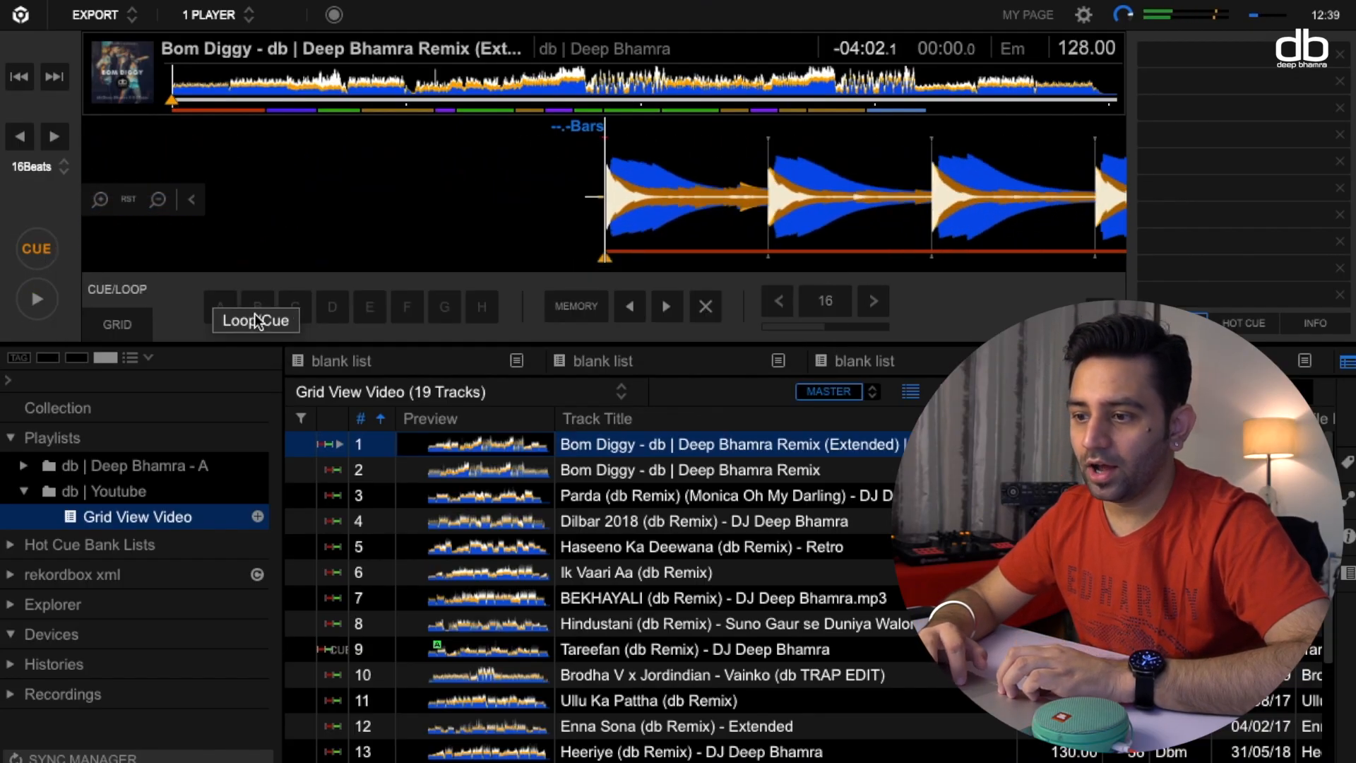
# Show the beatgrid editing controls and turn on the metronome, auditioning the track's opening against it.
pyautogui.click(141, 323)
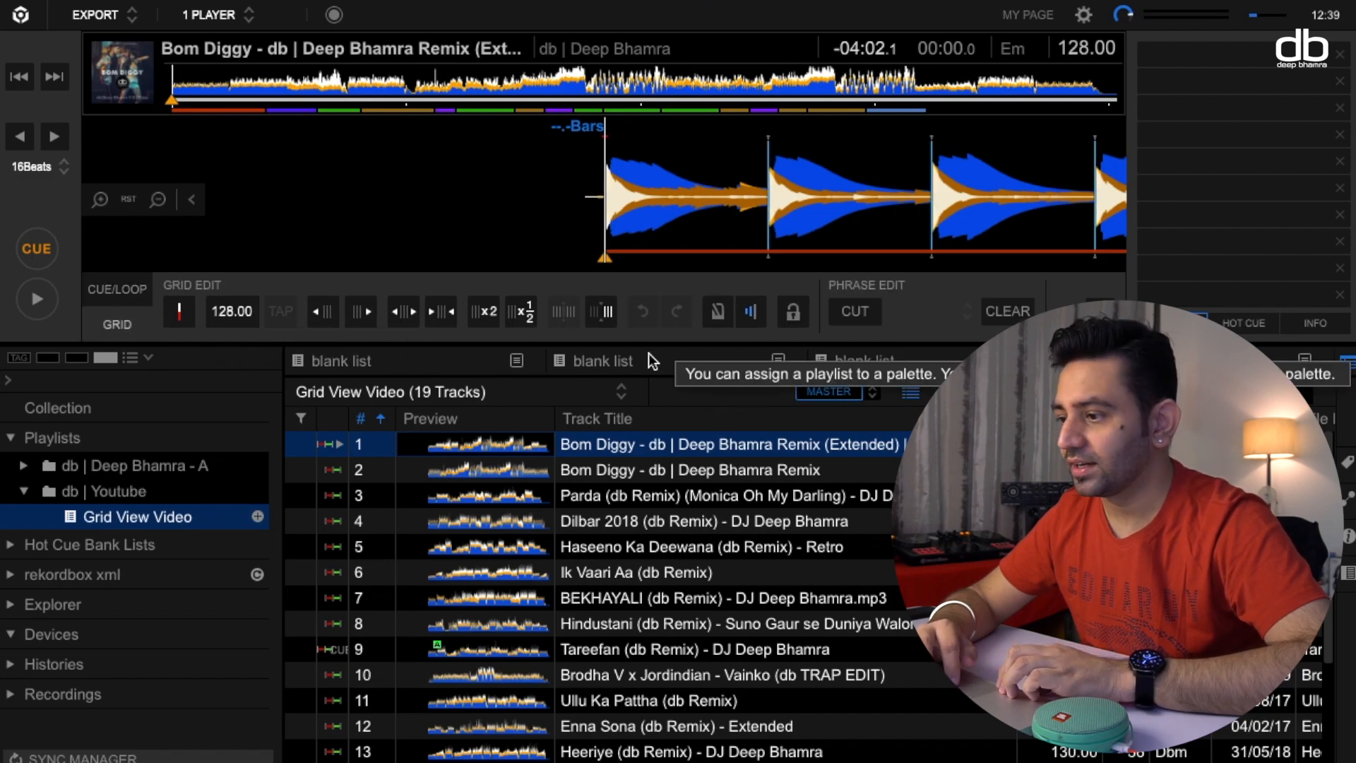
pyautogui.click(717, 311)
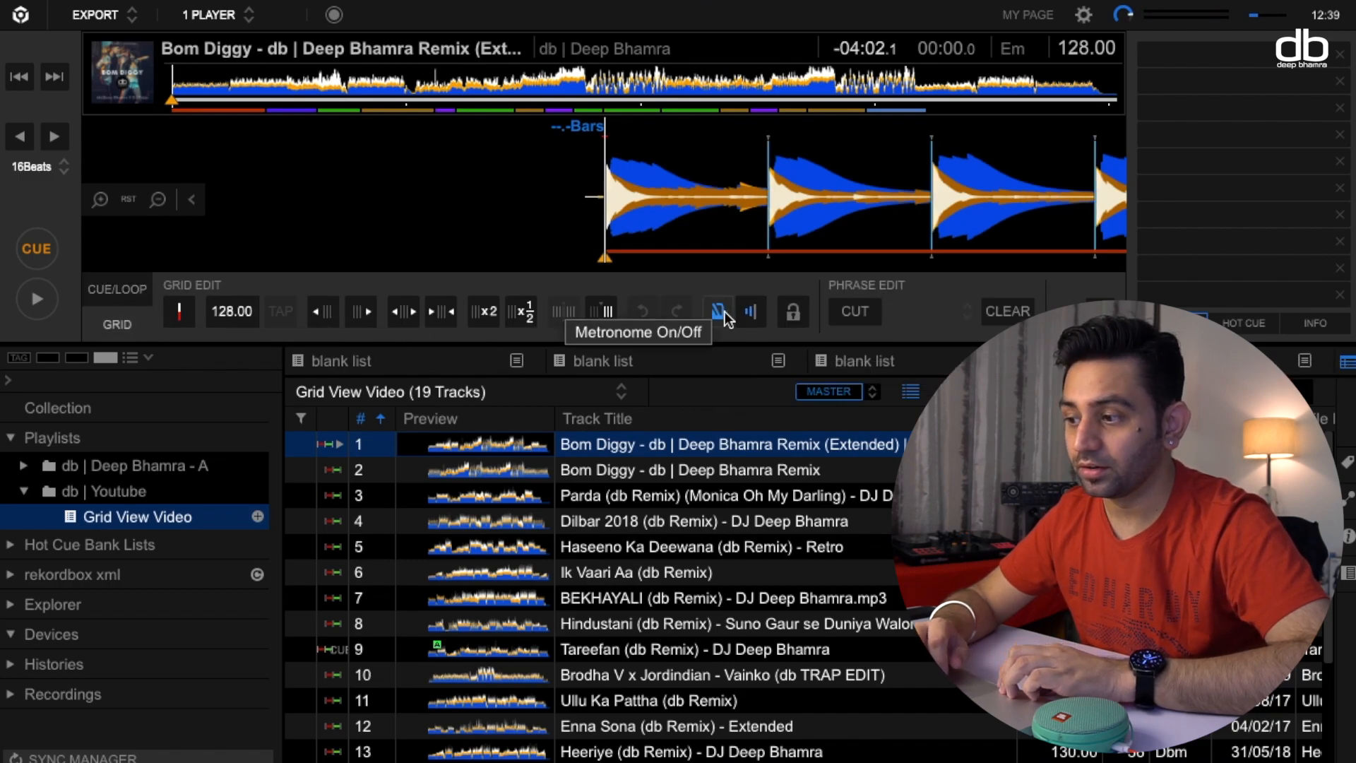
pyautogui.click(42, 296)
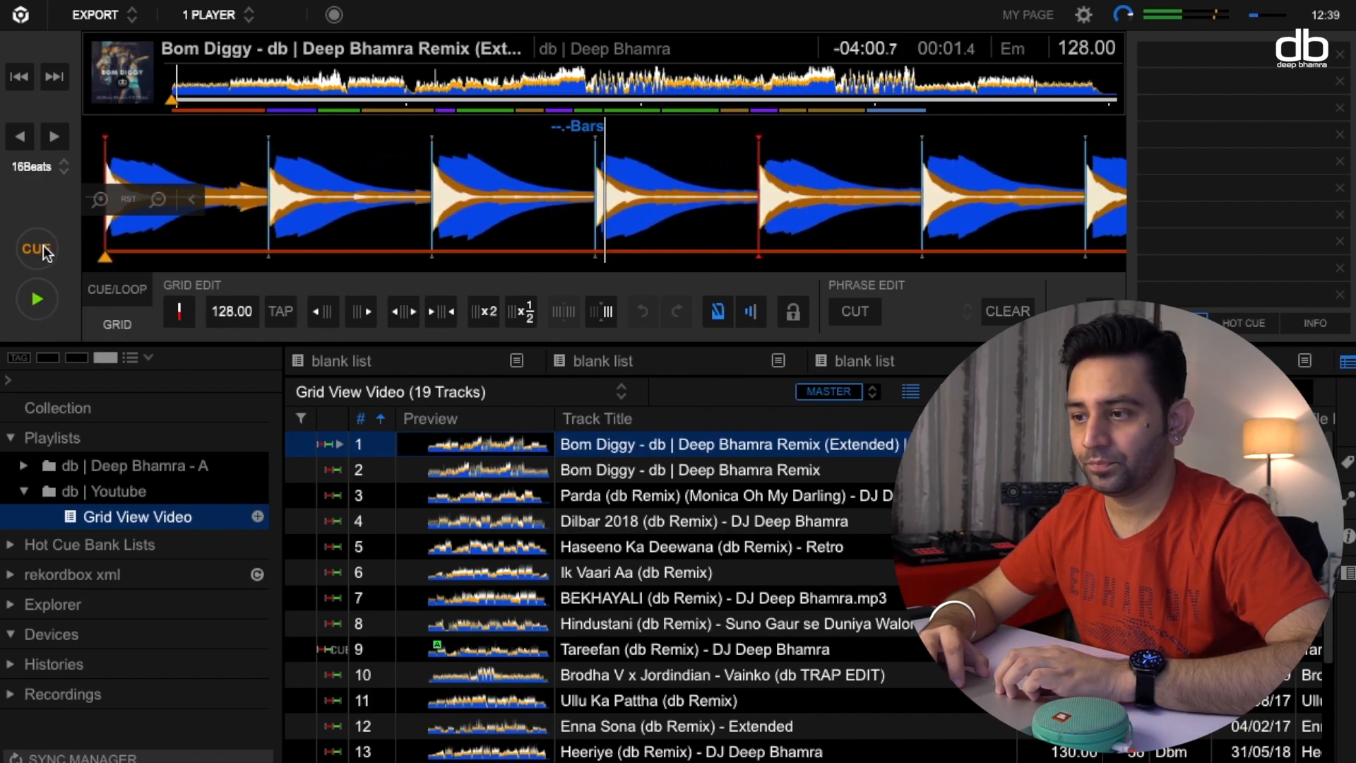
pyautogui.click(44, 247)
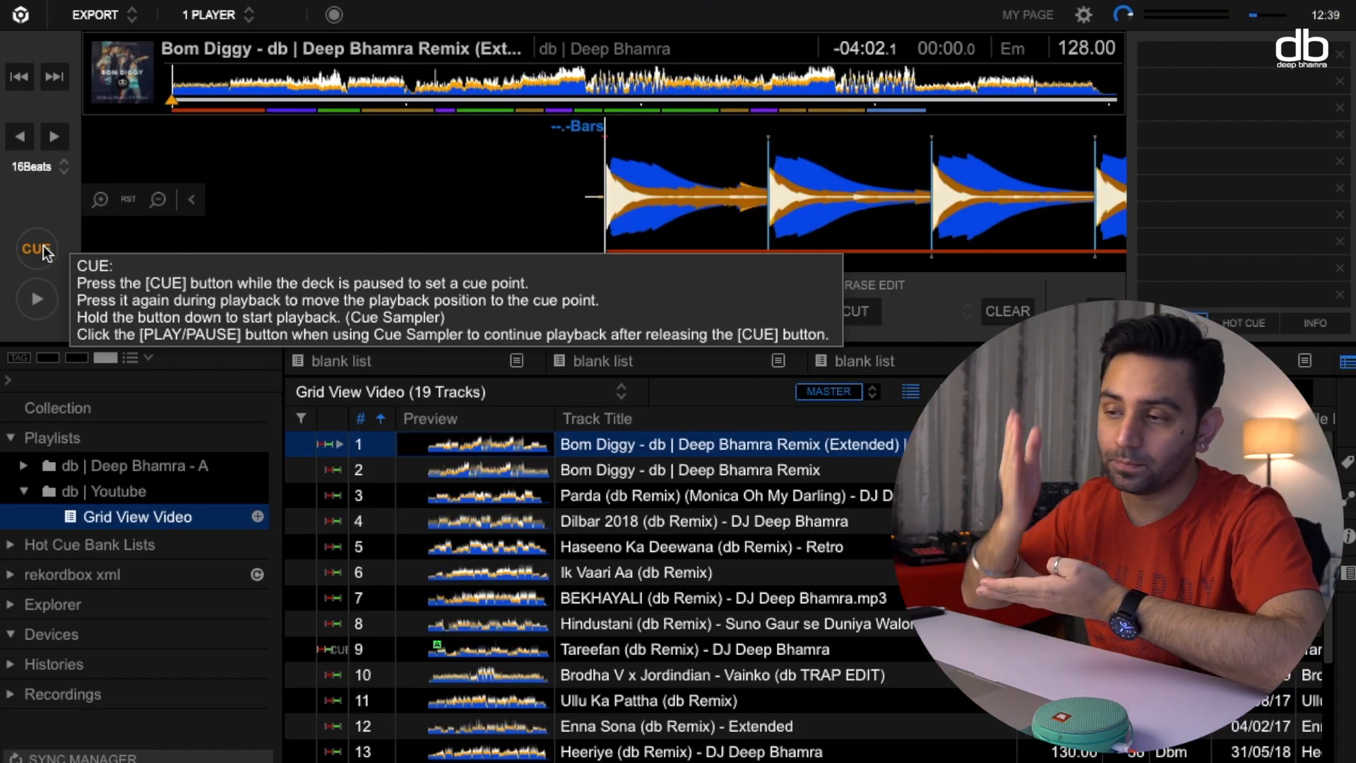
# Audition the passages around 1:01 and 1:53 against the metronome and return to the cue point.
pyautogui.click(406, 83)
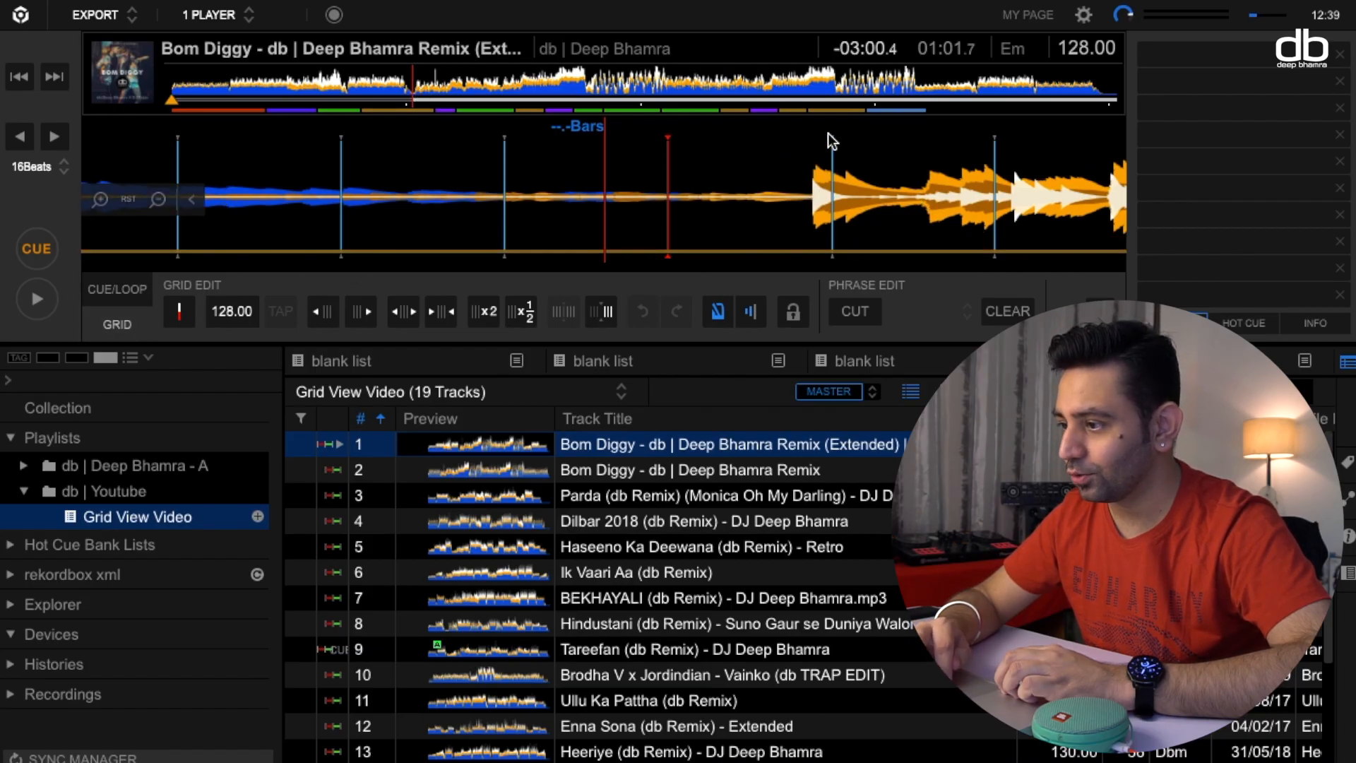
pyautogui.click(34, 301)
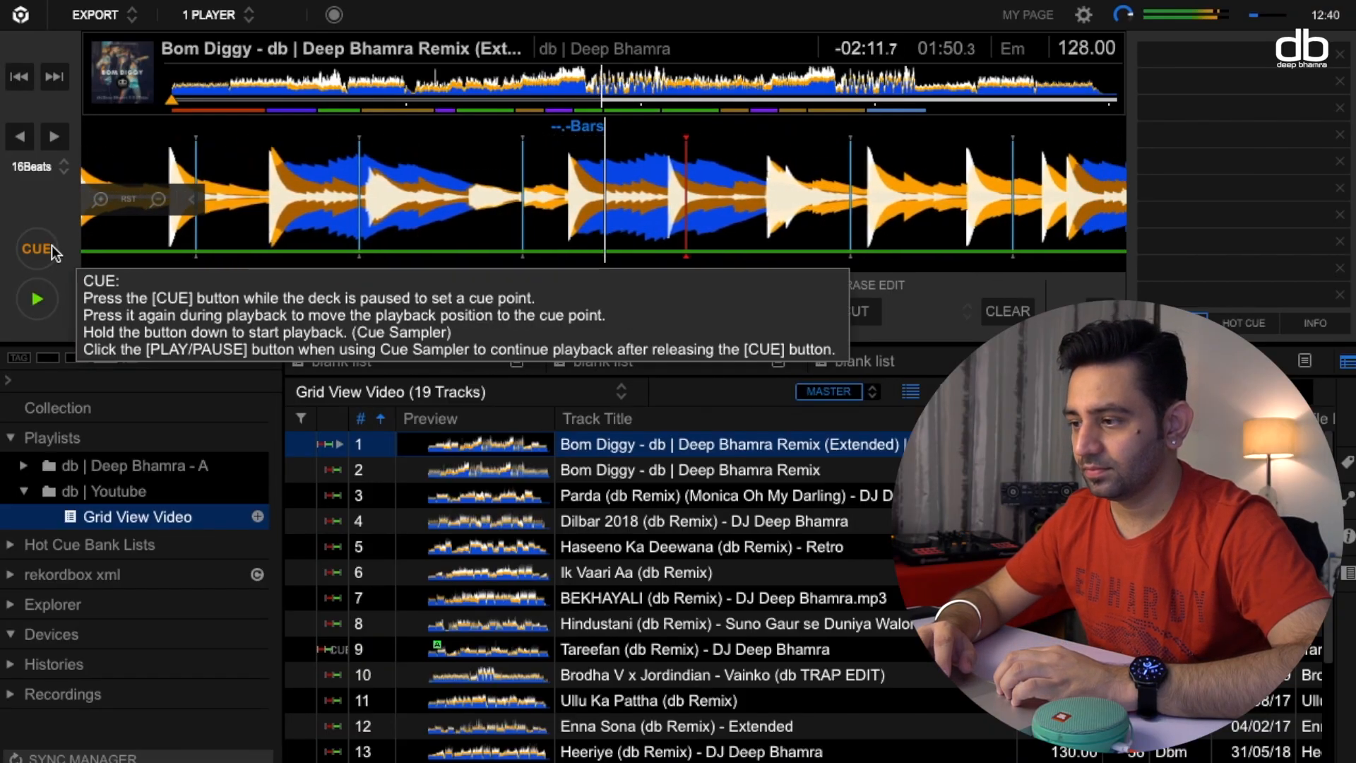
pyautogui.click(46, 247)
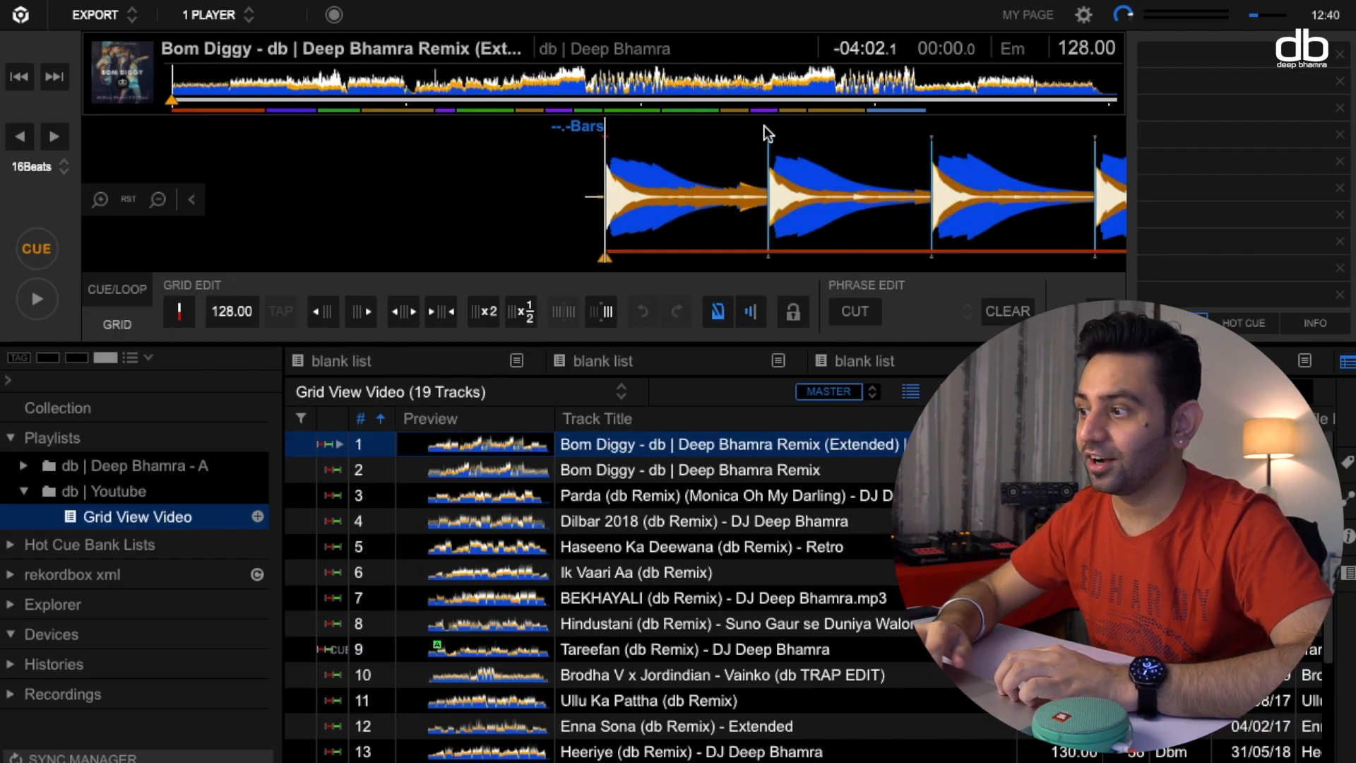
pyautogui.click(616, 81)
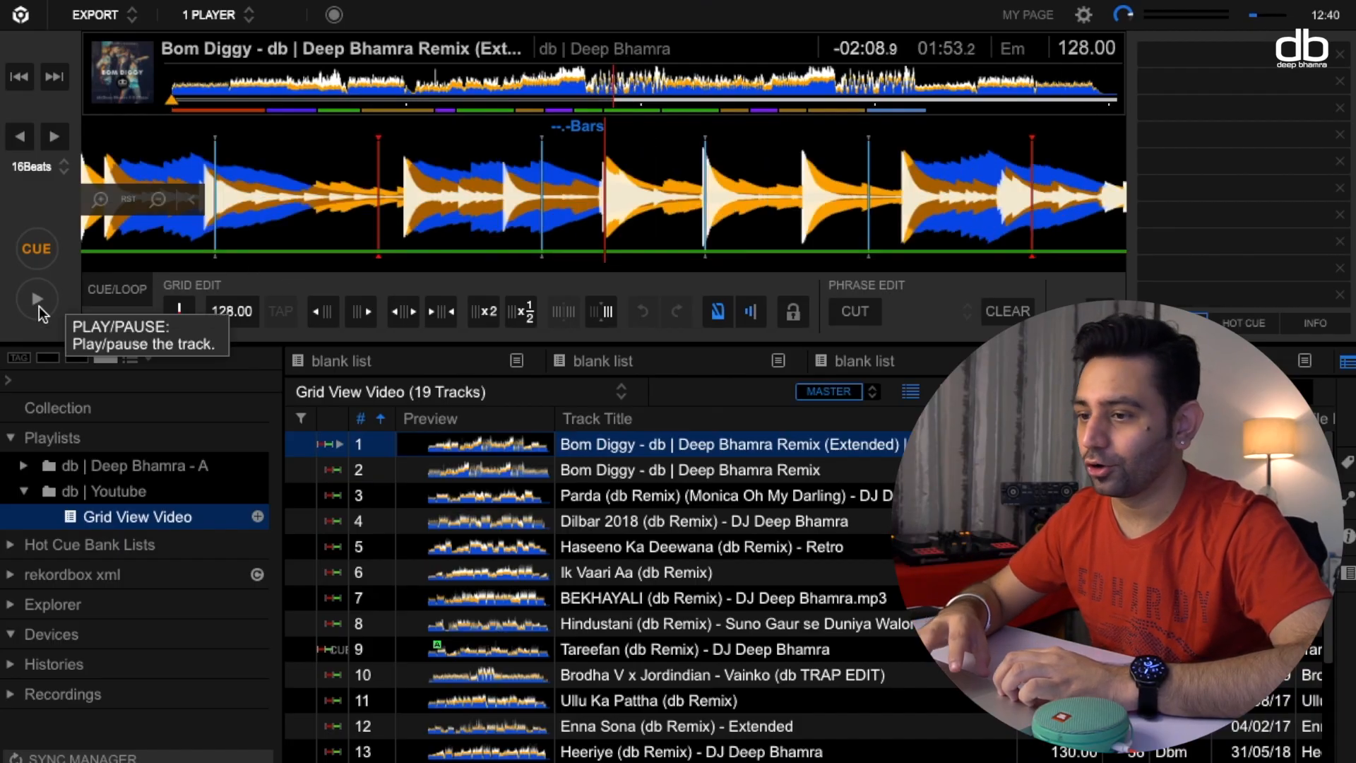
pyautogui.click(40, 304)
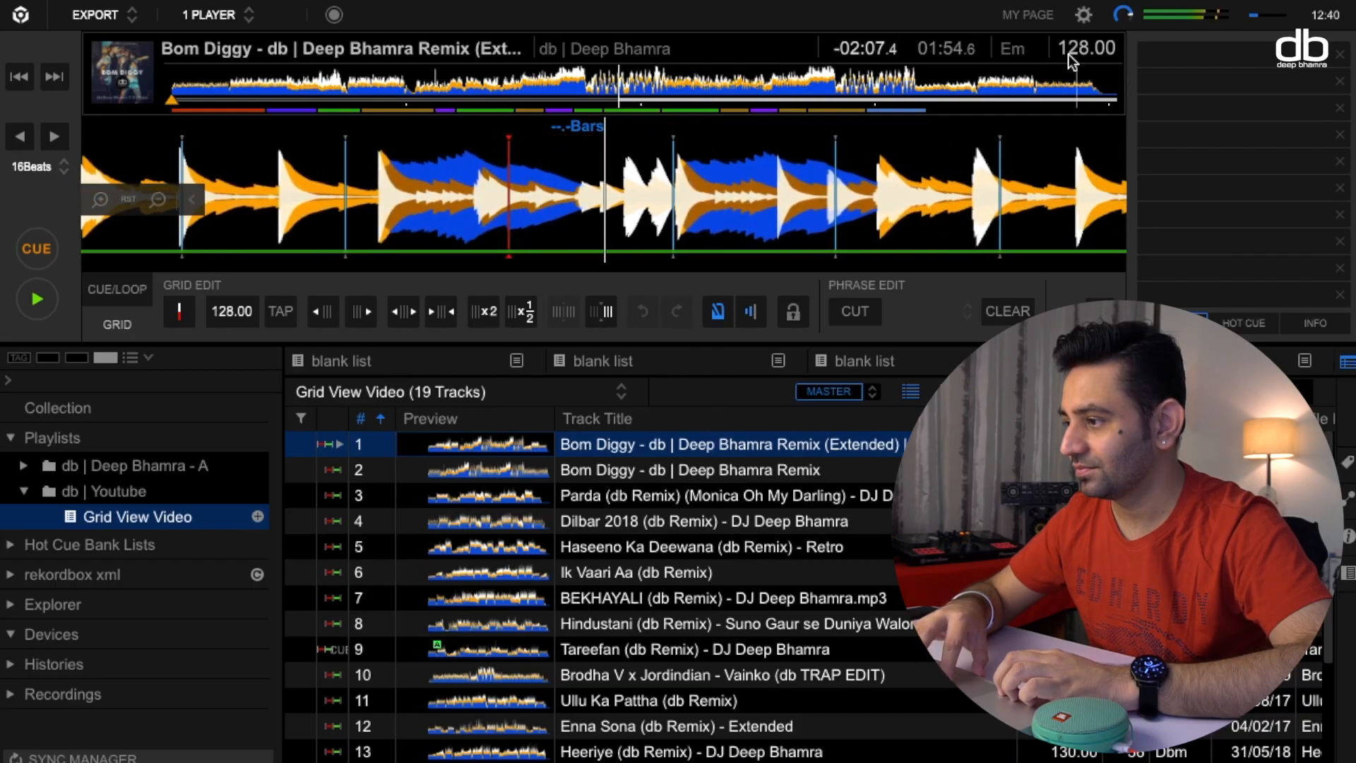
pyautogui.click(31, 247)
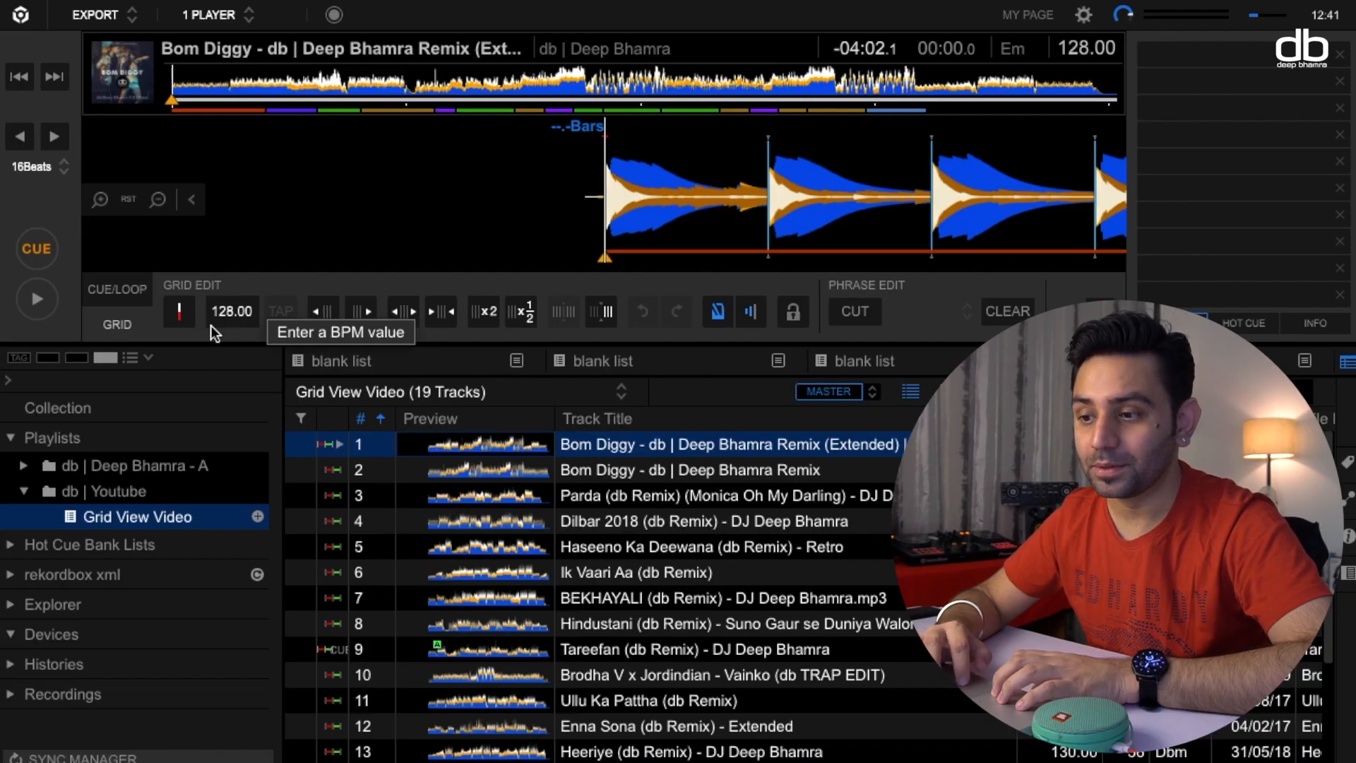
# Play the track from its start, tap in the BPM on the beat and return to the cue point.
pyautogui.click(38, 299)
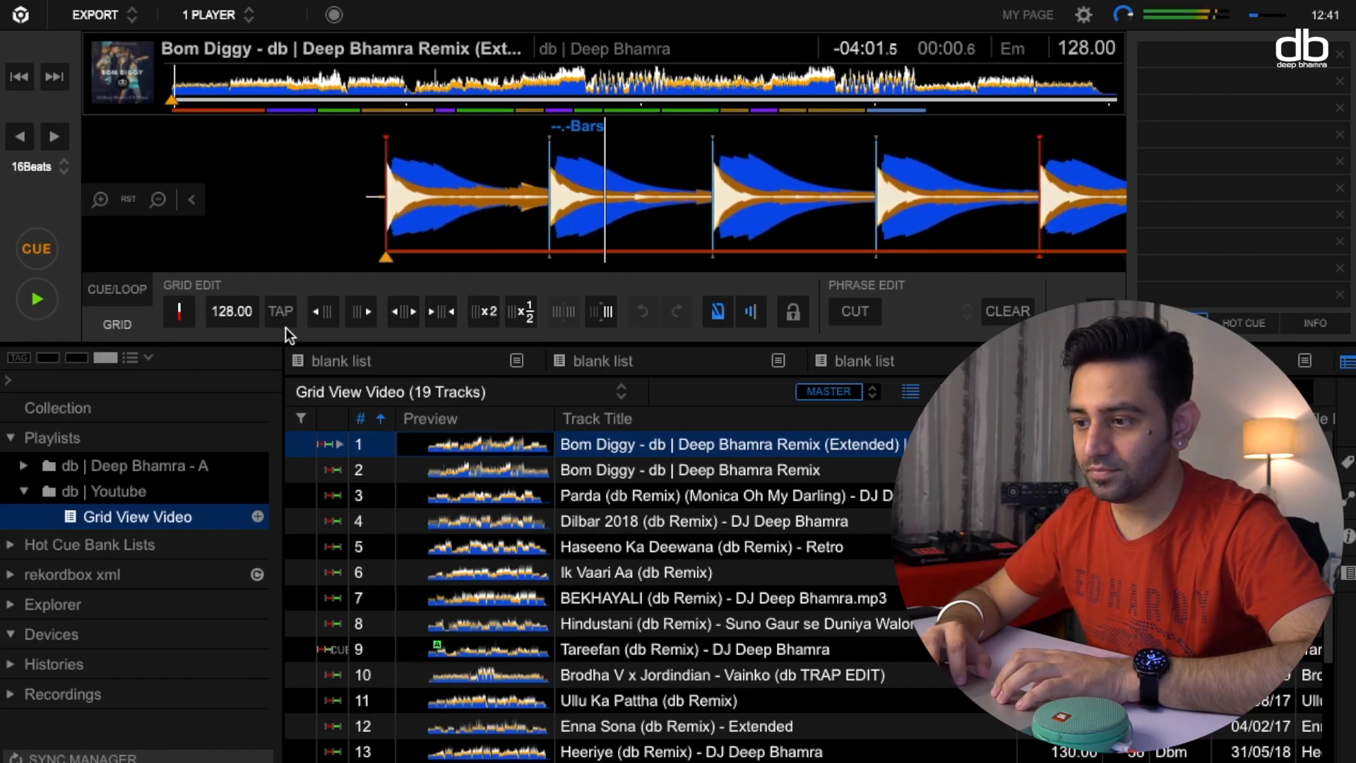
pyautogui.click(37, 250)
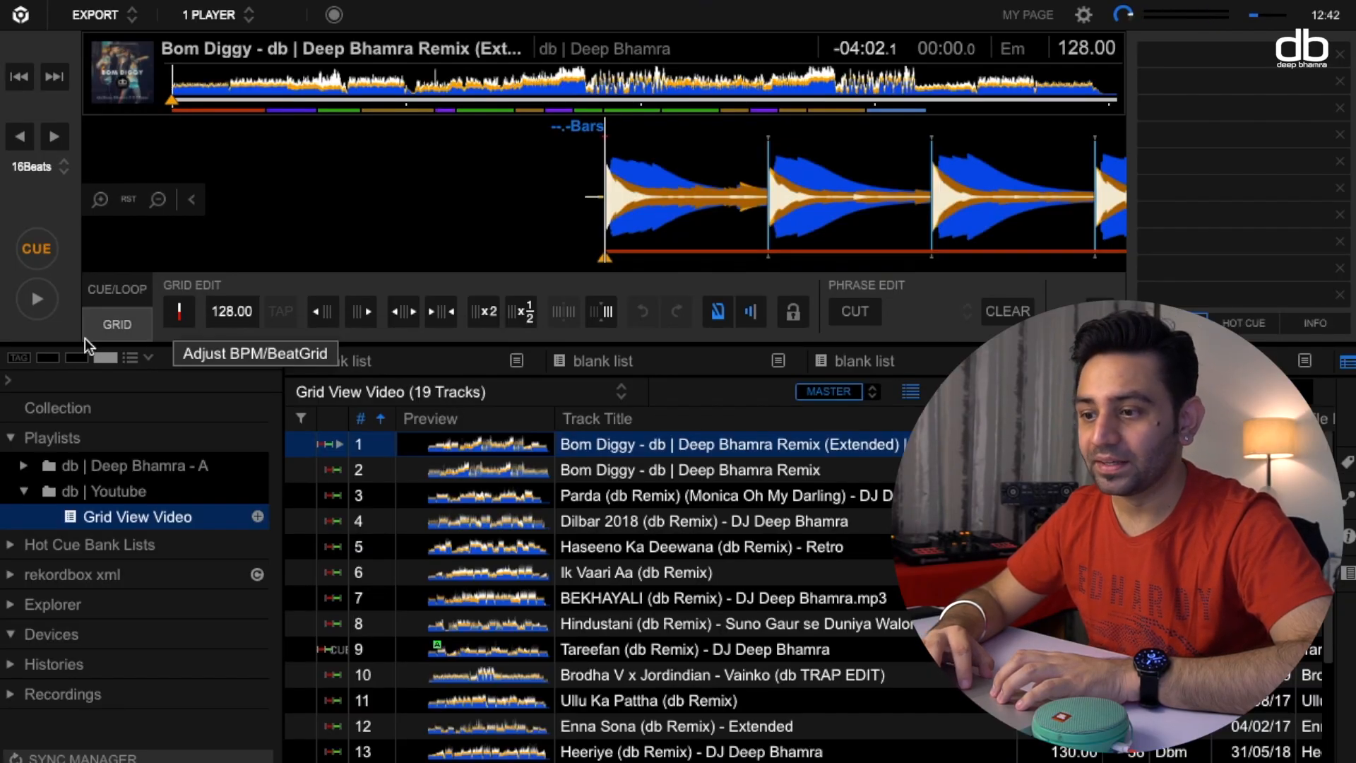
pyautogui.click(38, 299)
pyautogui.click(280, 312)
pyautogui.click(280, 312)
pyautogui.click(280, 311)
pyautogui.click(280, 311)
pyautogui.click(281, 312)
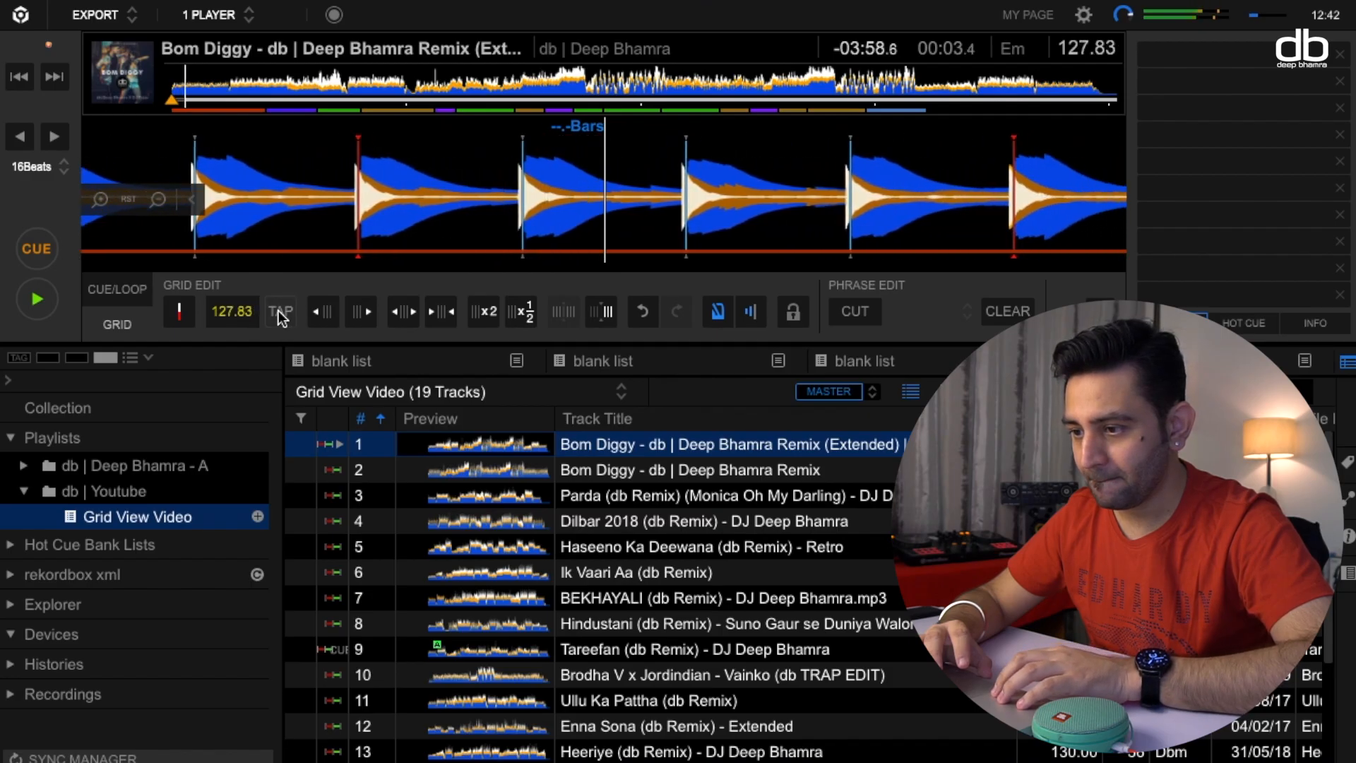
pyautogui.click(281, 312)
pyautogui.click(278, 310)
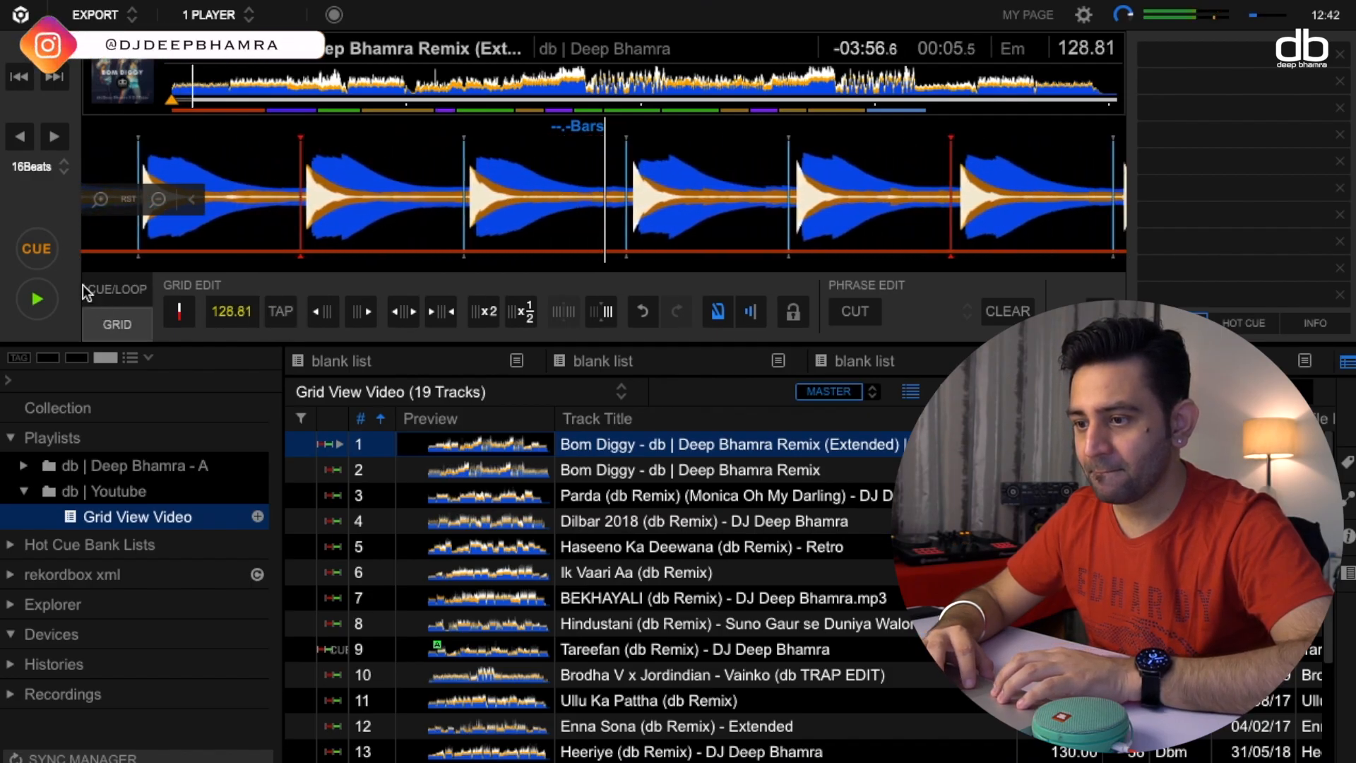
pyautogui.click(38, 245)
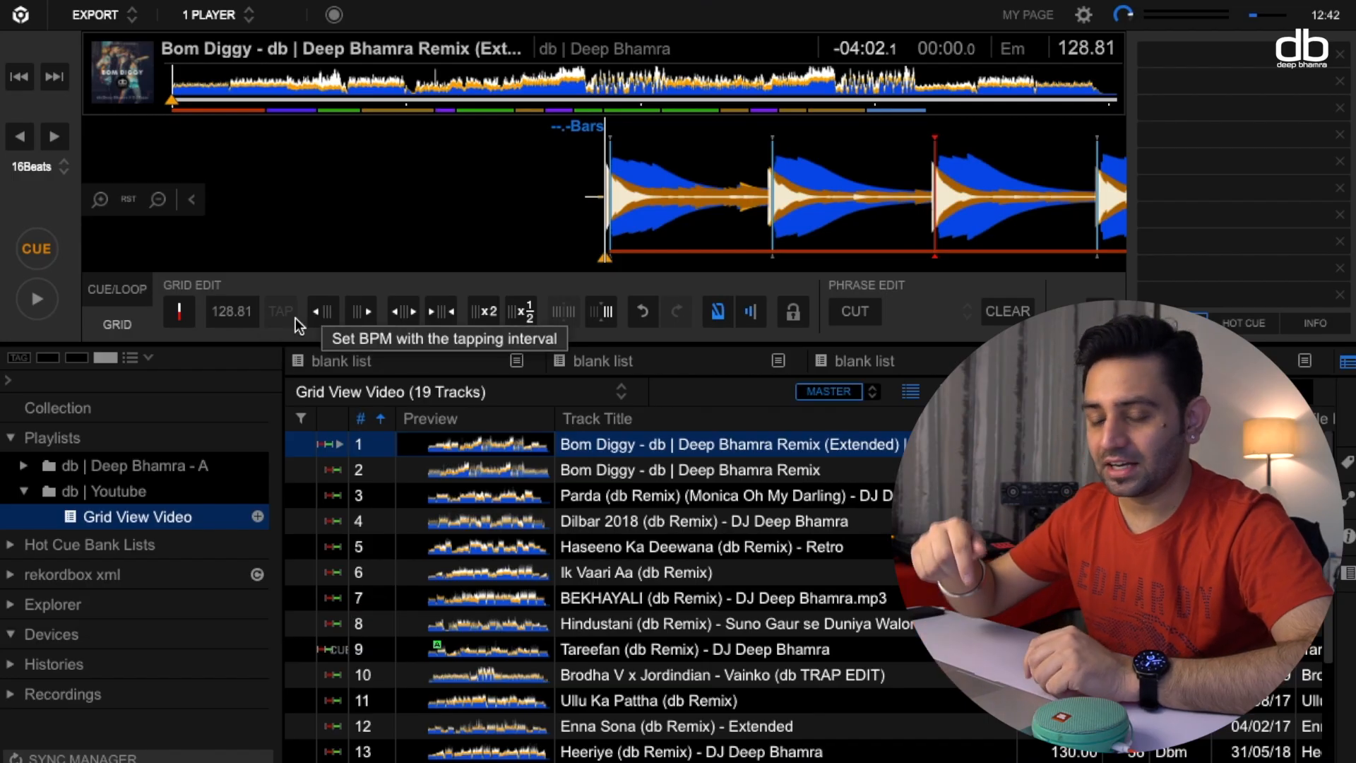
# Replace the tapped tempo with a BPM of 128.
pyautogui.doubleClick(257, 316)
pyautogui.press('BackSpace')
pyautogui.press('BackSpace')
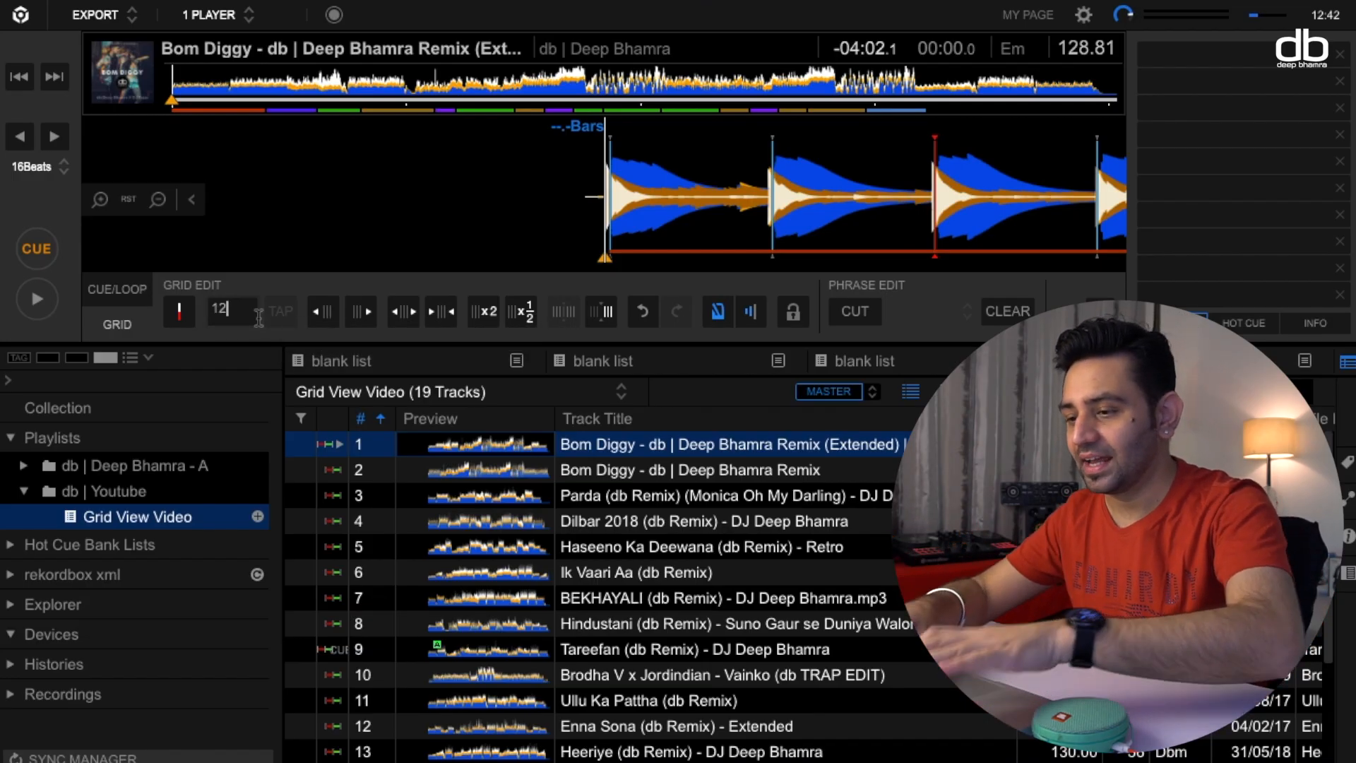
pyautogui.press('Return')
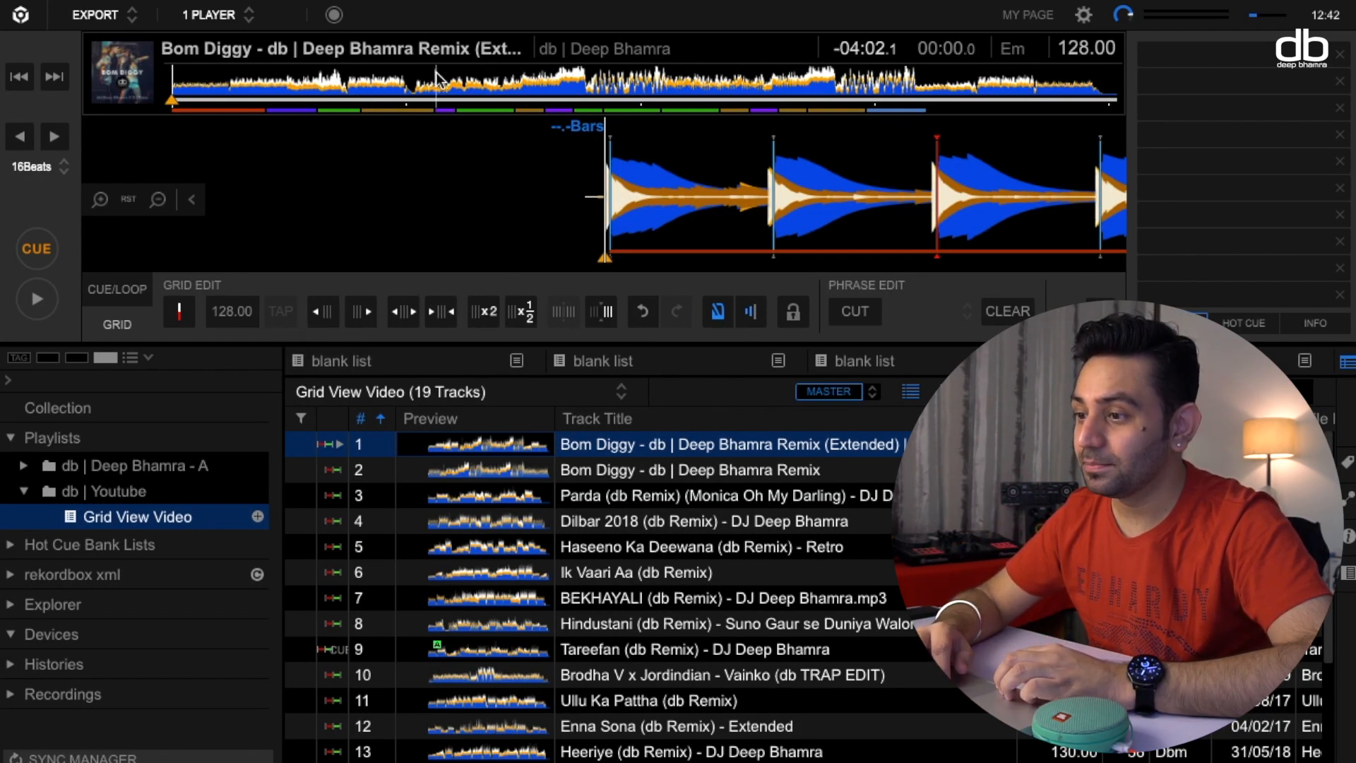
# Play the track from about 1:48, tap in a different tempo and return to the cue point.
pyautogui.click(420, 84)
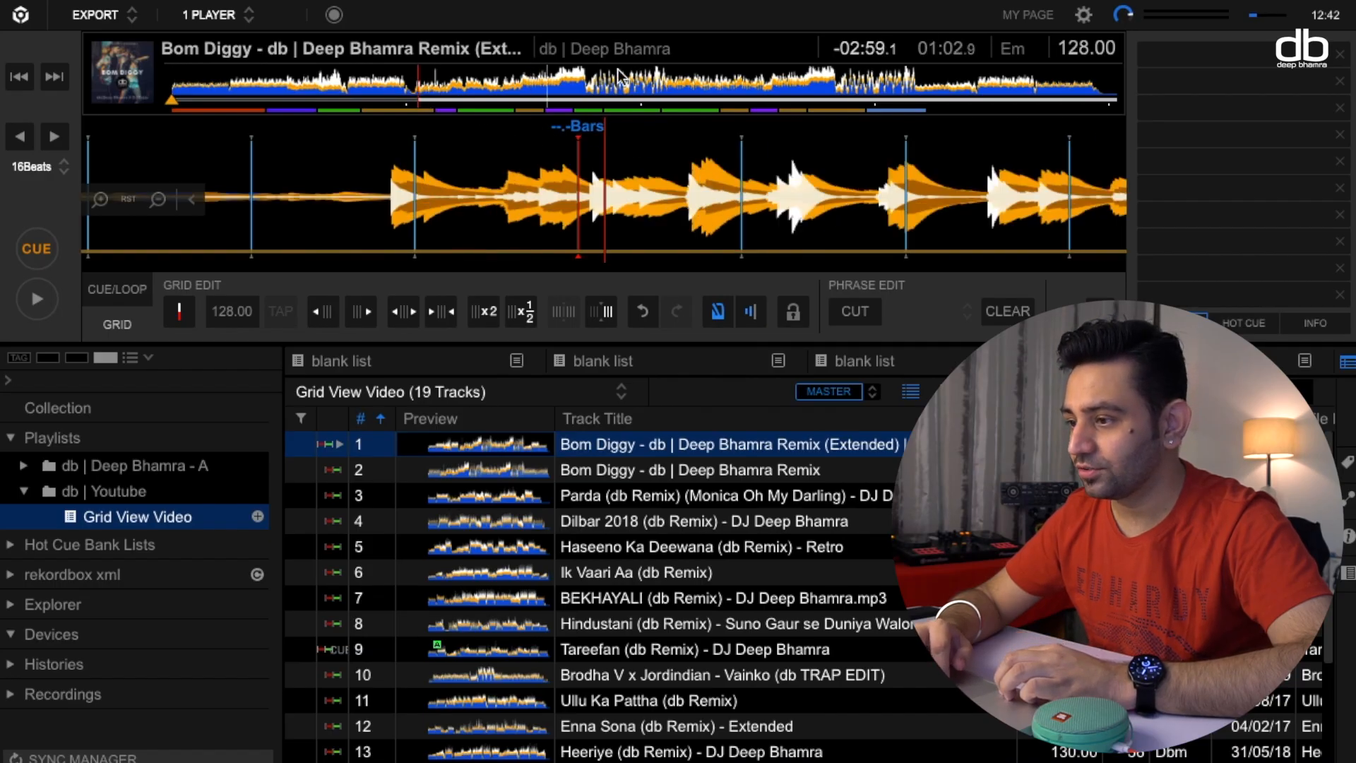
pyautogui.click(593, 84)
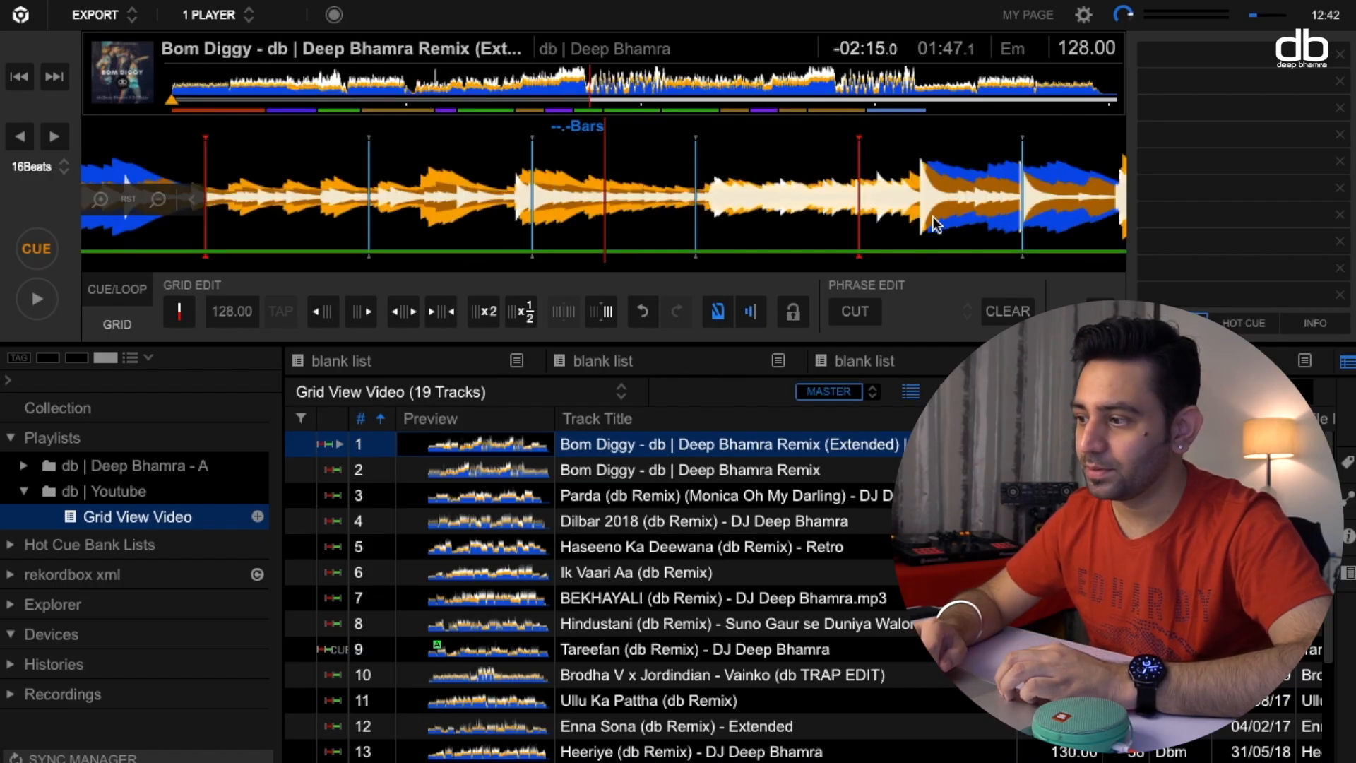
pyautogui.moveTo(728, 173); pyautogui.dragTo(683, 185)
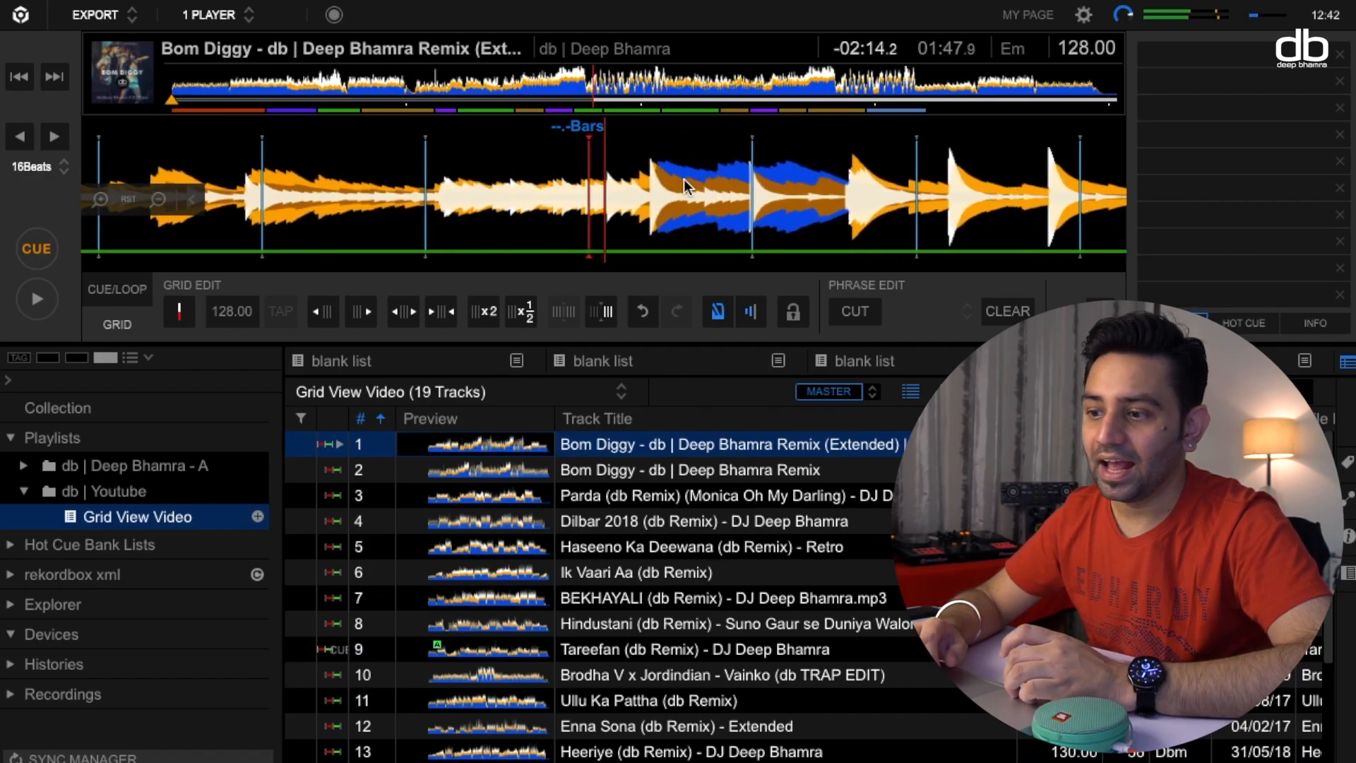
pyautogui.click(37, 301)
pyautogui.click(287, 317)
pyautogui.click(287, 316)
pyautogui.click(287, 316)
pyautogui.click(287, 316)
pyautogui.click(287, 316)
pyautogui.click(287, 317)
pyautogui.click(287, 316)
pyautogui.click(287, 317)
pyautogui.click(287, 316)
pyautogui.click(21, 252)
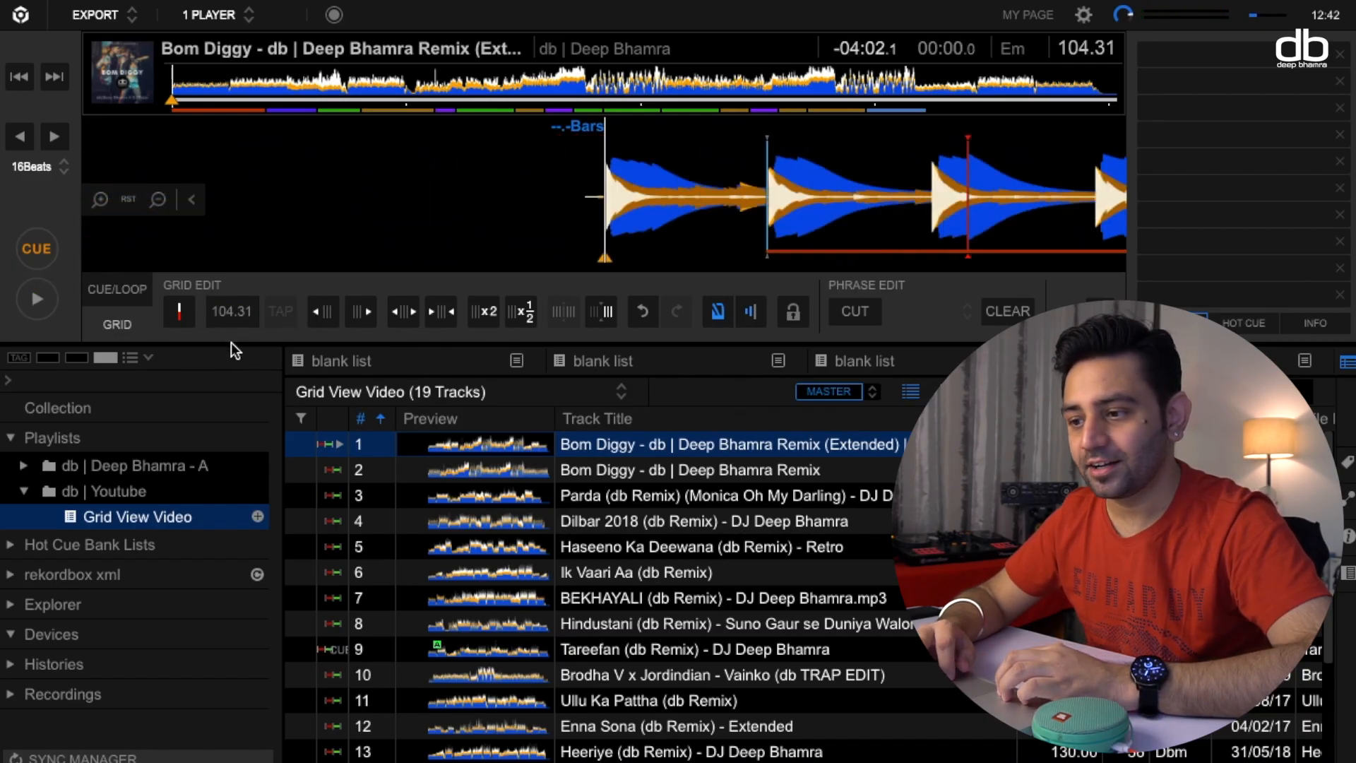
# Set the track's BPM to 105.
pyautogui.click(251, 320)
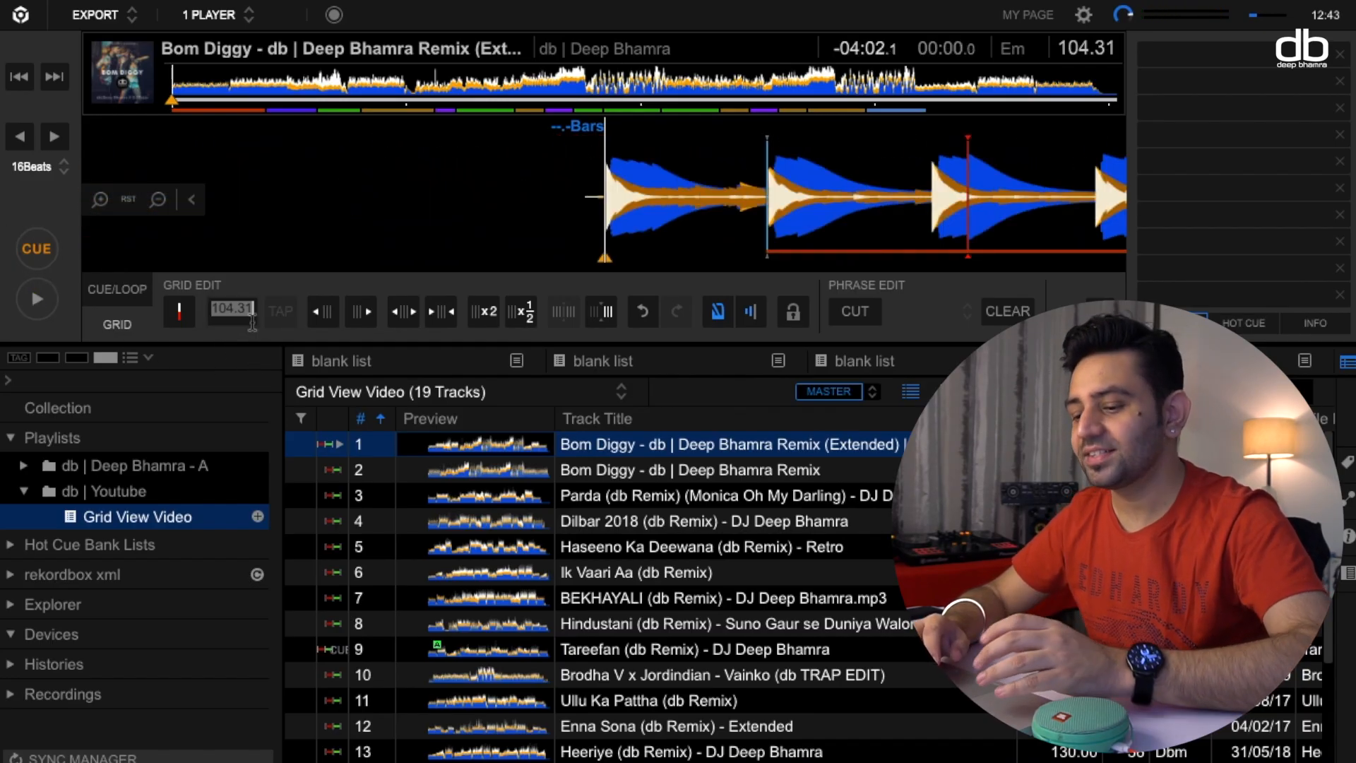
pyautogui.doubleClick(252, 321)
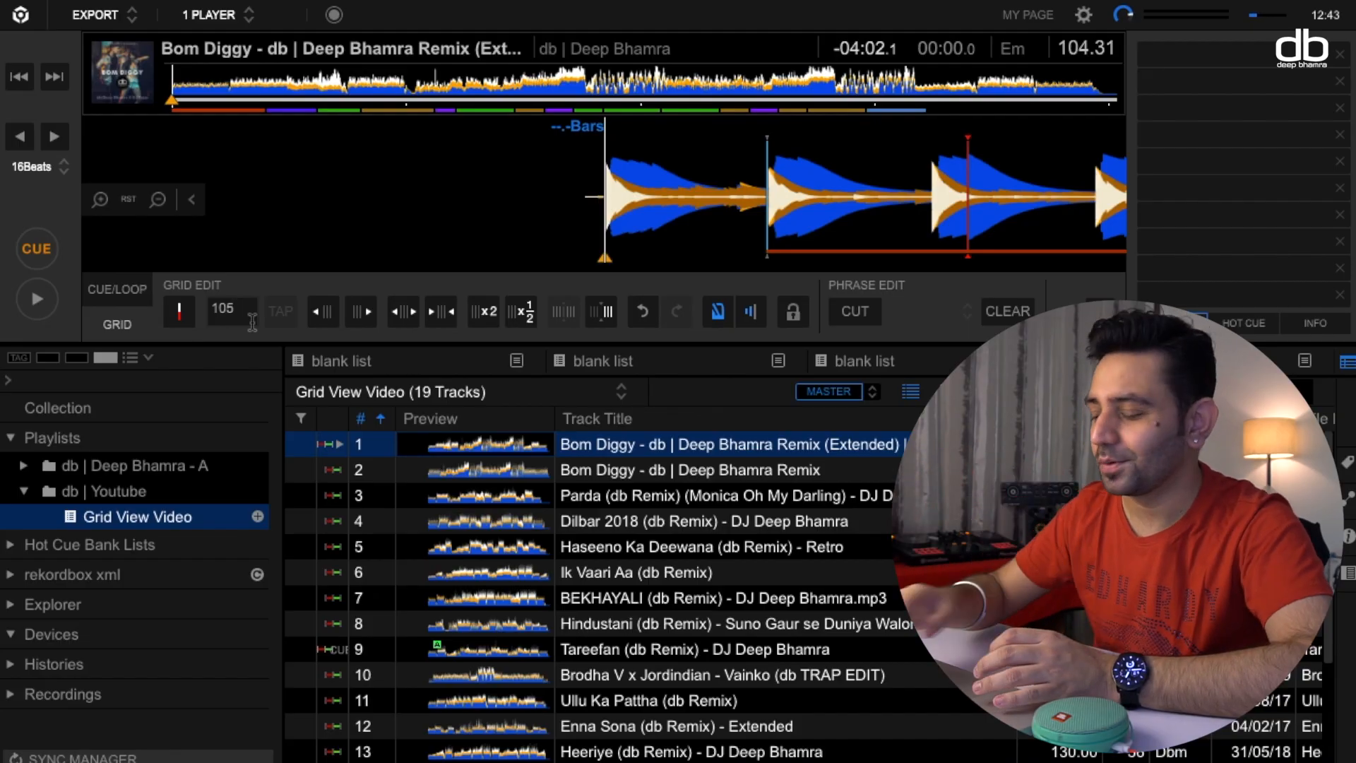
pyautogui.press('Return')
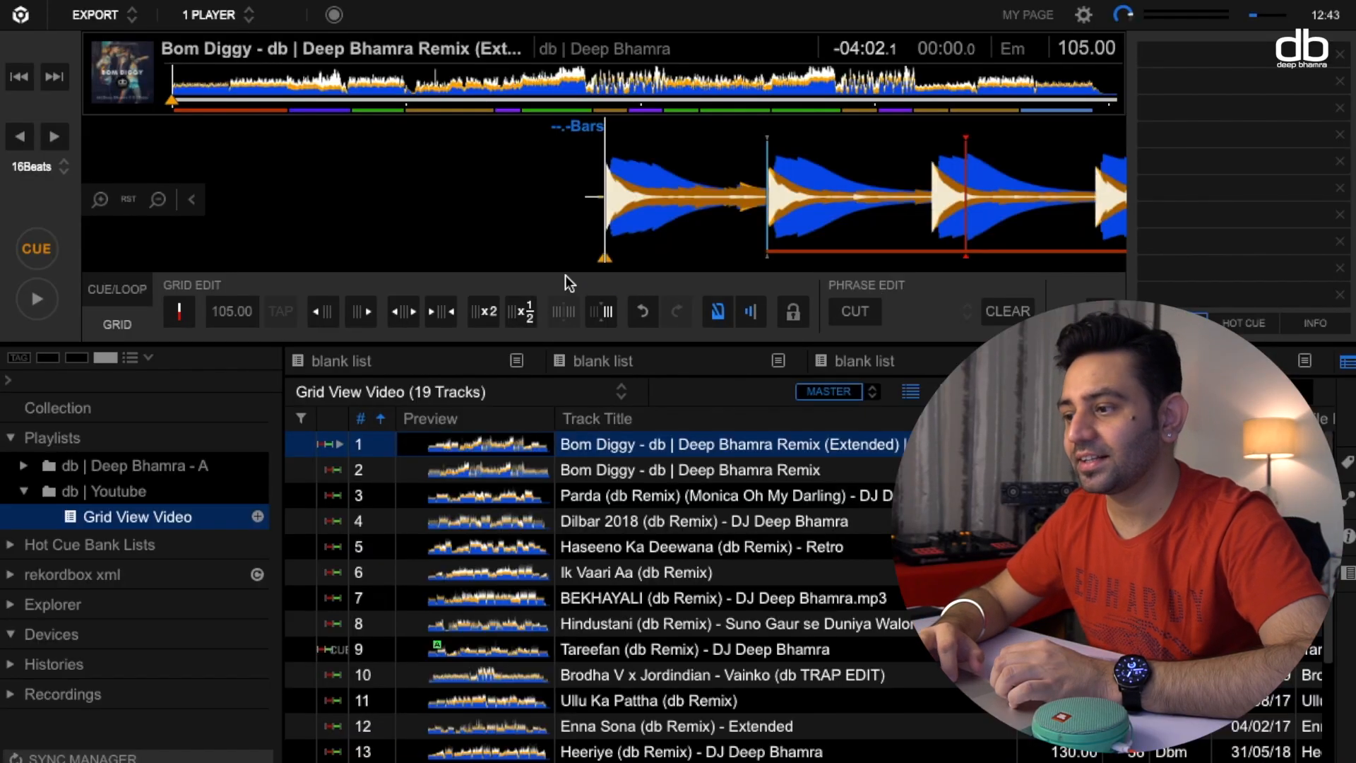
# Set the track's BPM to 128 and the first beat of the bar to the current cue position.
pyautogui.scroll(2, 625, 203)
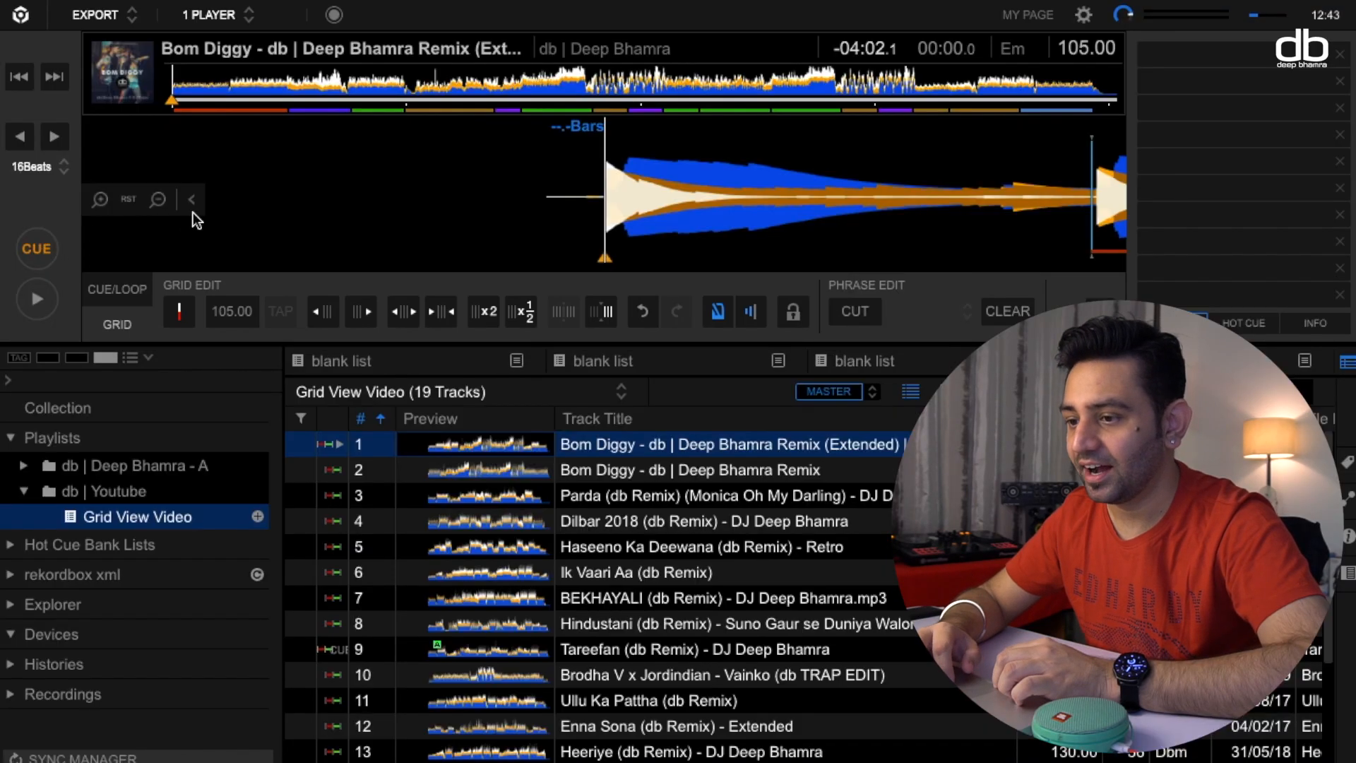
pyautogui.click(229, 317)
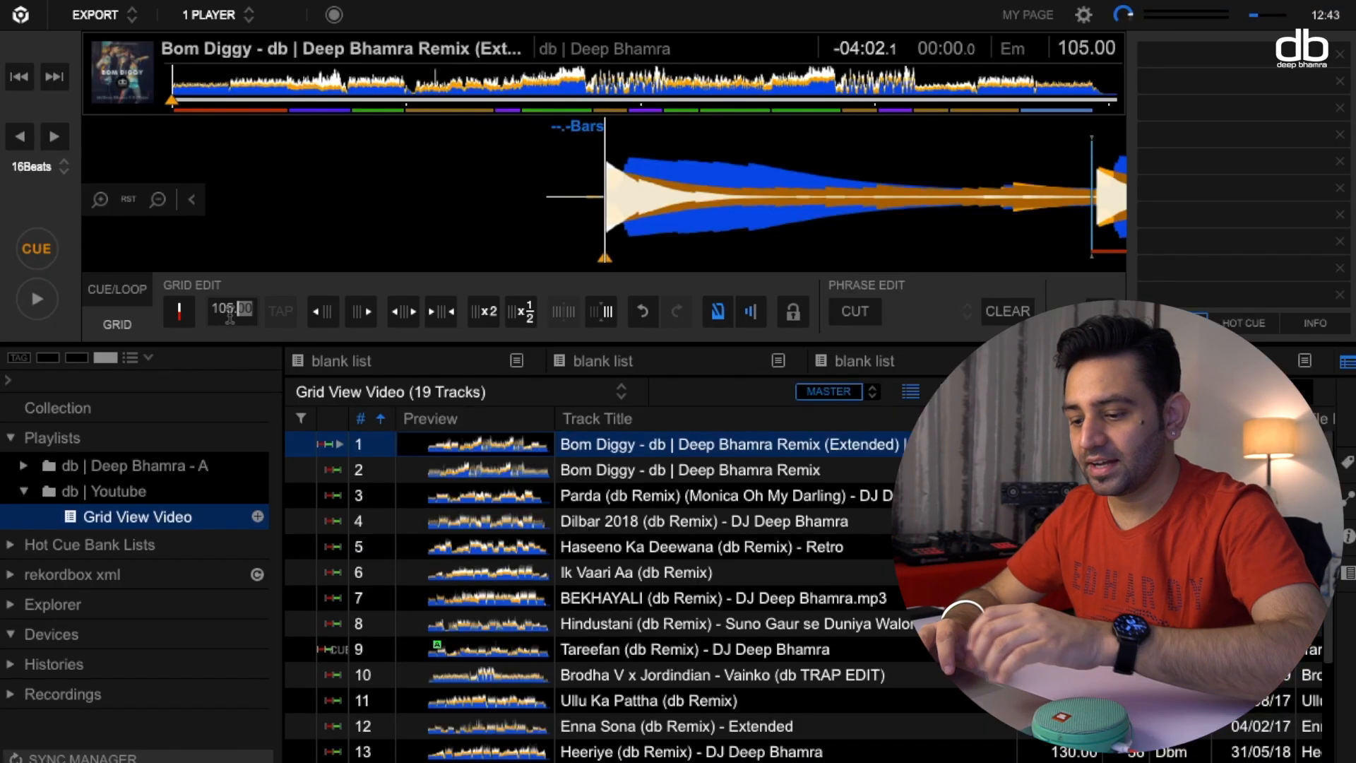
pyautogui.write('12')
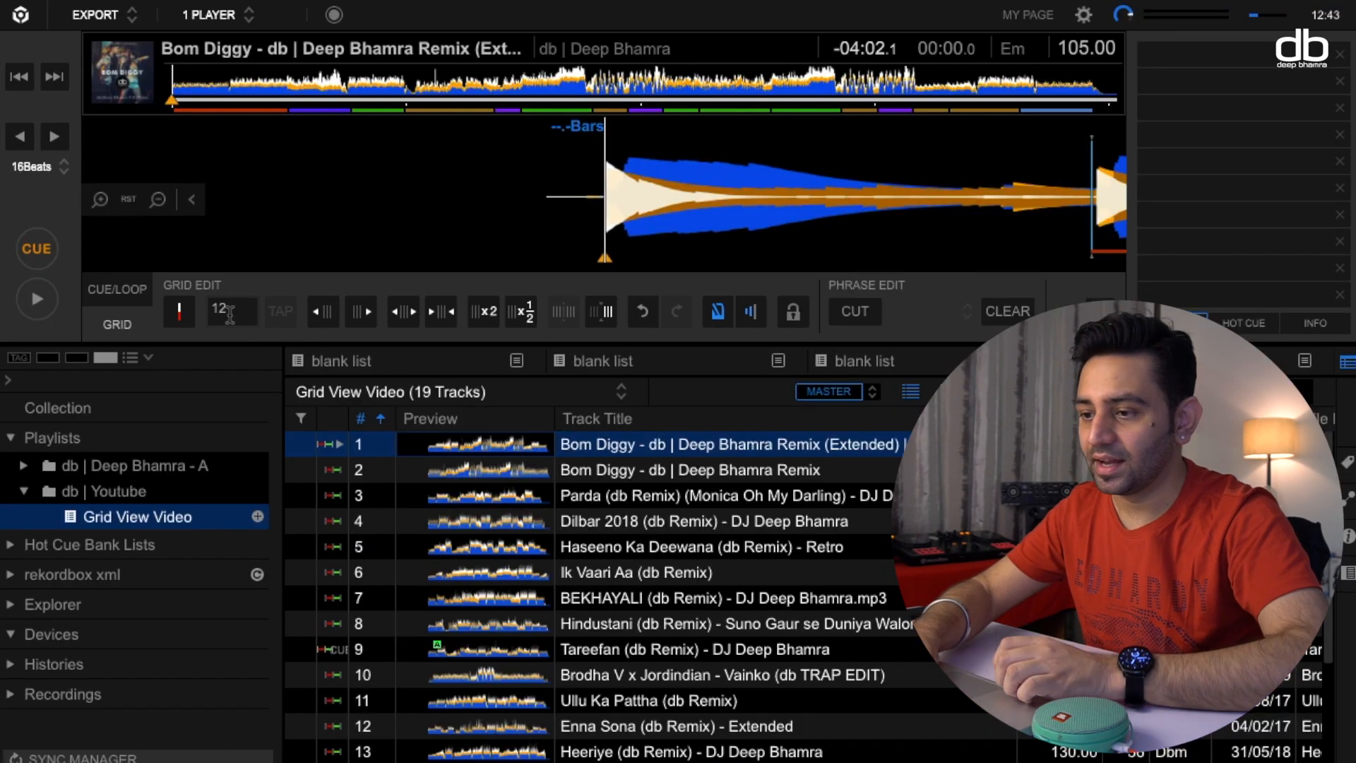
pyautogui.write('8')
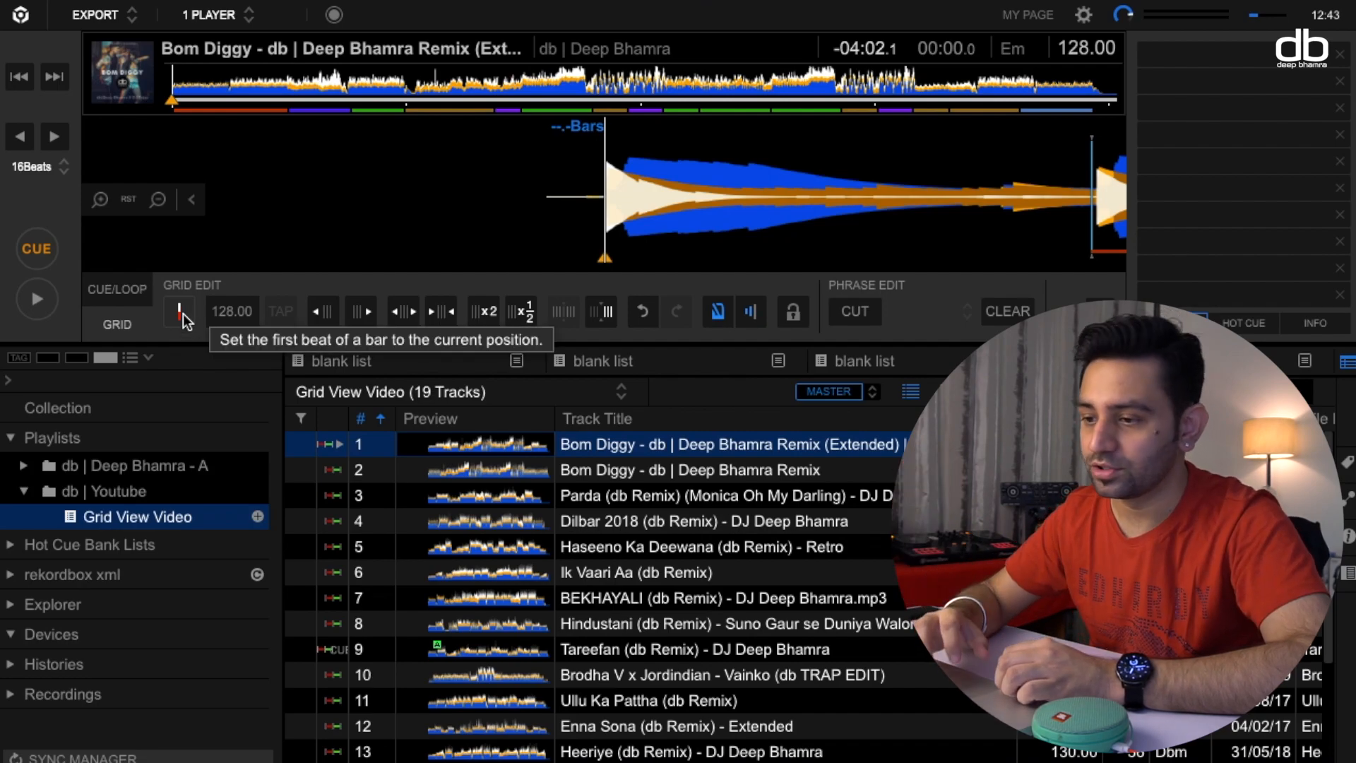
pyautogui.click(182, 313)
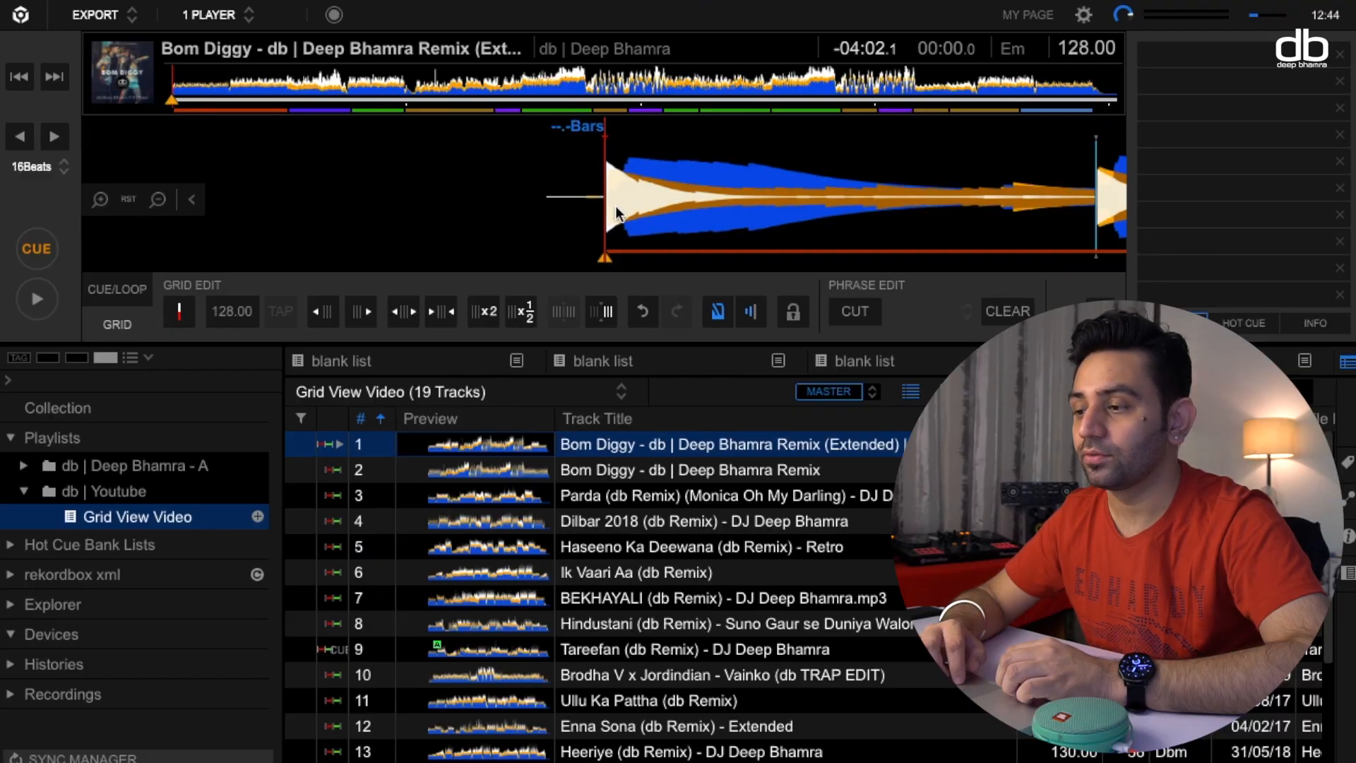
# Place the playhead on the bar line at about 1:00.0, where the beat breaks off, and restrict beatgrid adjustment to start from that position.
pyautogui.scroll(-2, 606, 206)
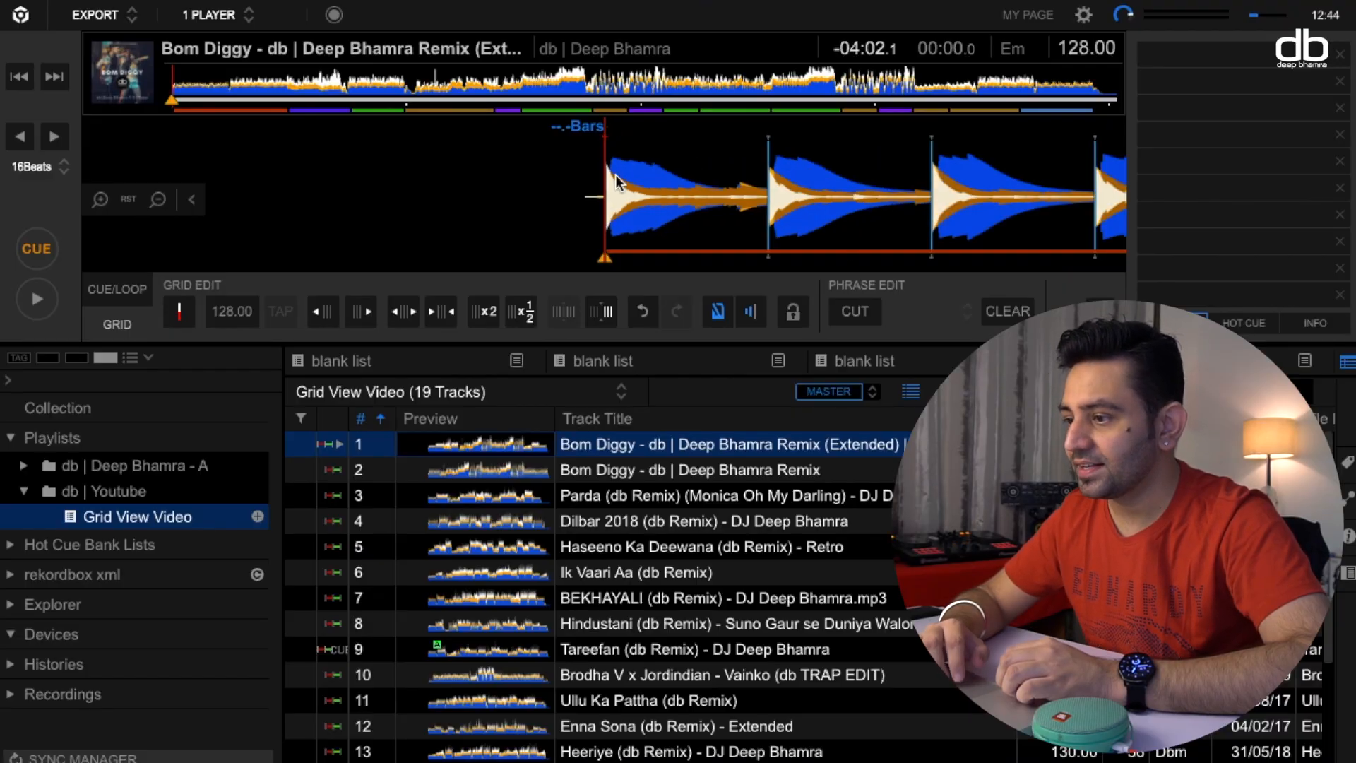
pyautogui.scroll(-1, 616, 175)
pyautogui.scroll(-1, 735, 212)
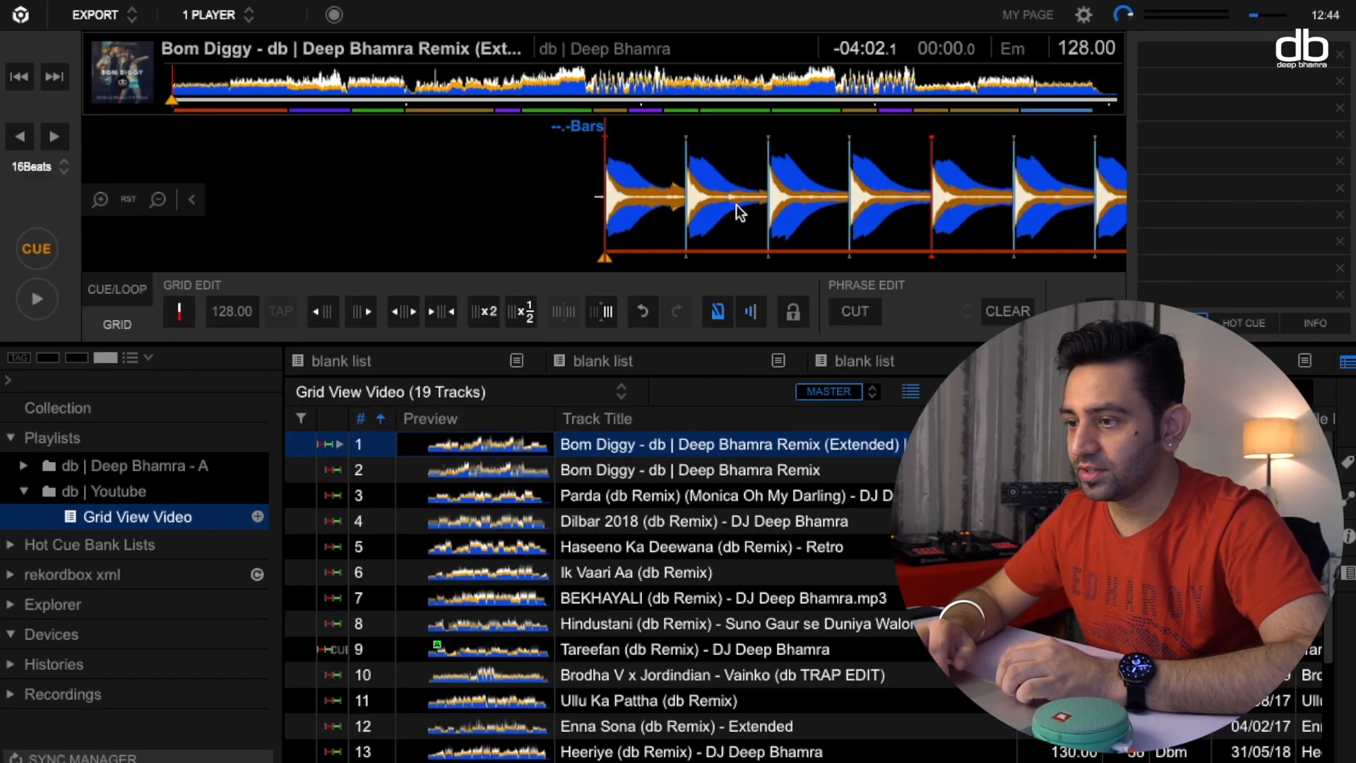
pyautogui.click(408, 83)
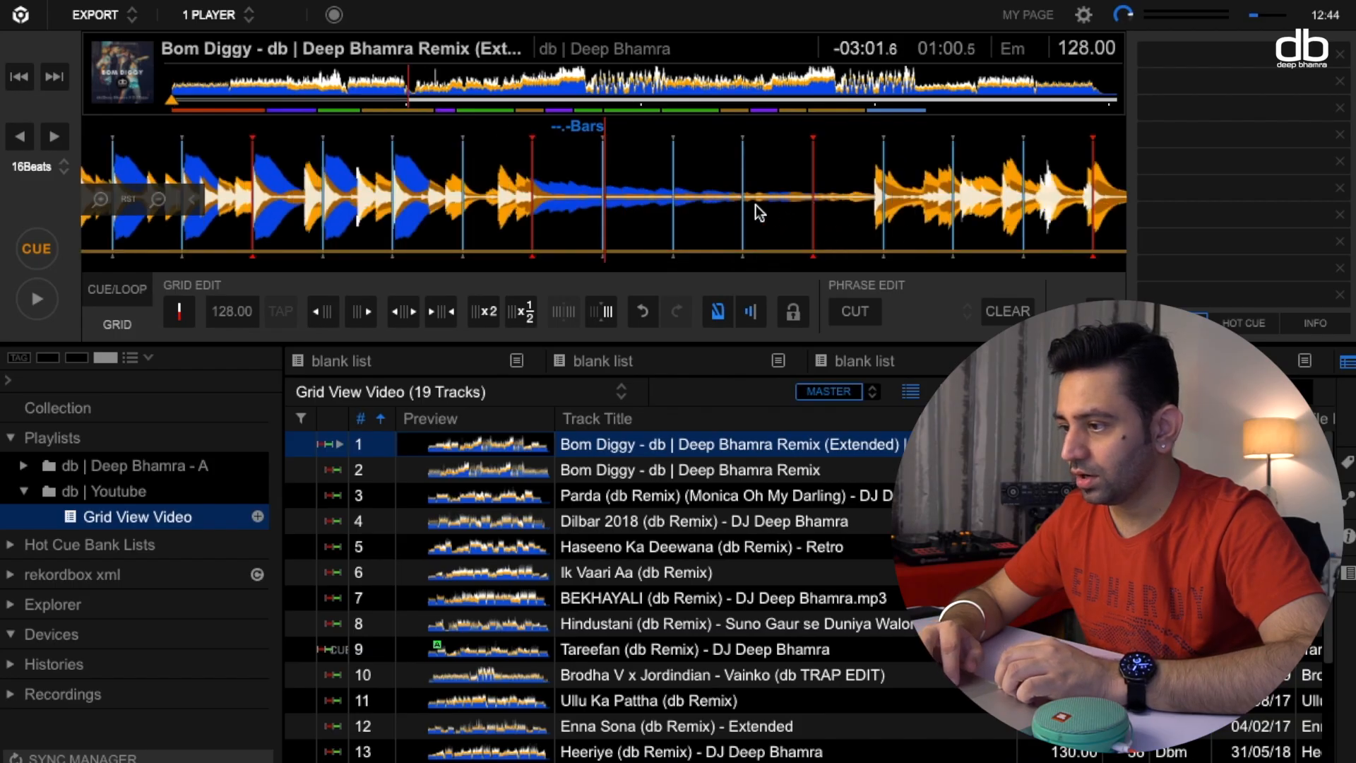
pyautogui.moveTo(563, 201); pyautogui.dragTo(634, 205)
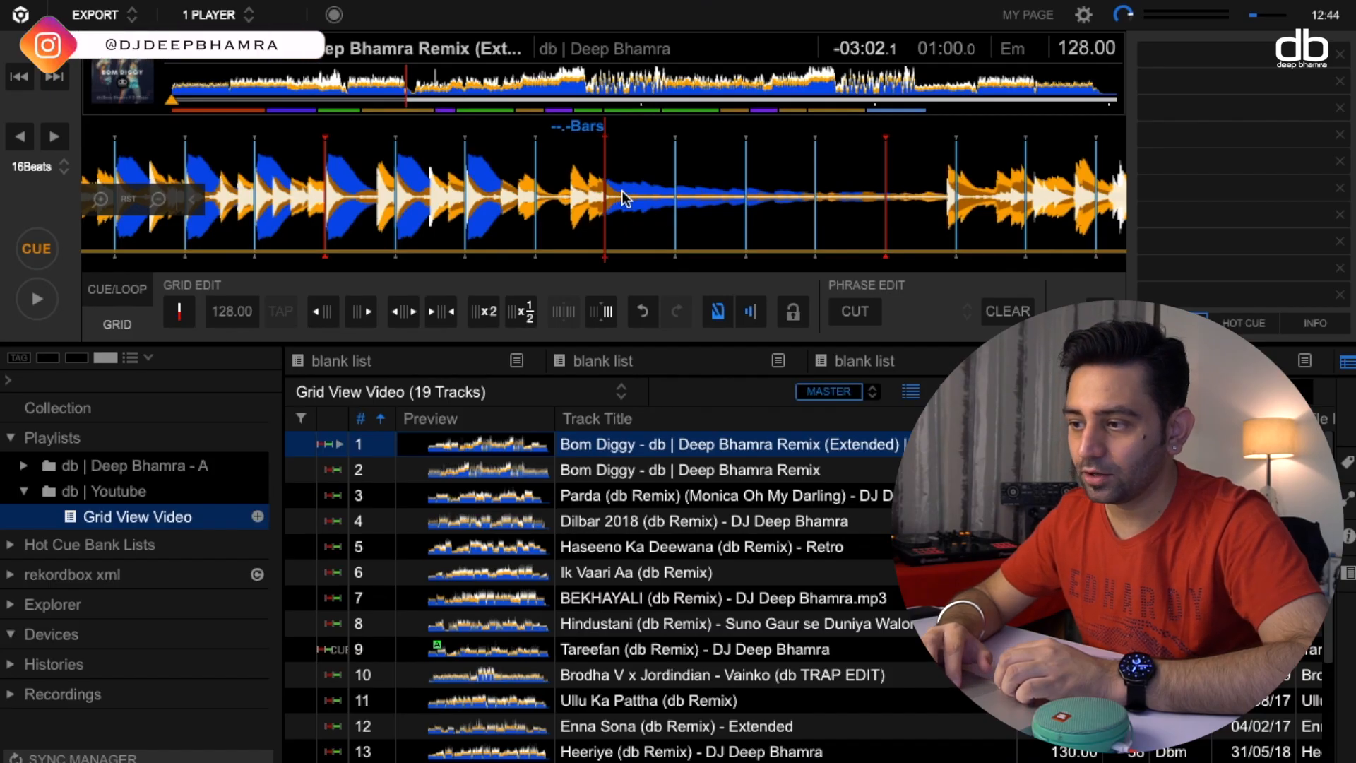
pyautogui.moveTo(625, 195); pyautogui.dragTo(671, 206)
pyautogui.click(41, 295)
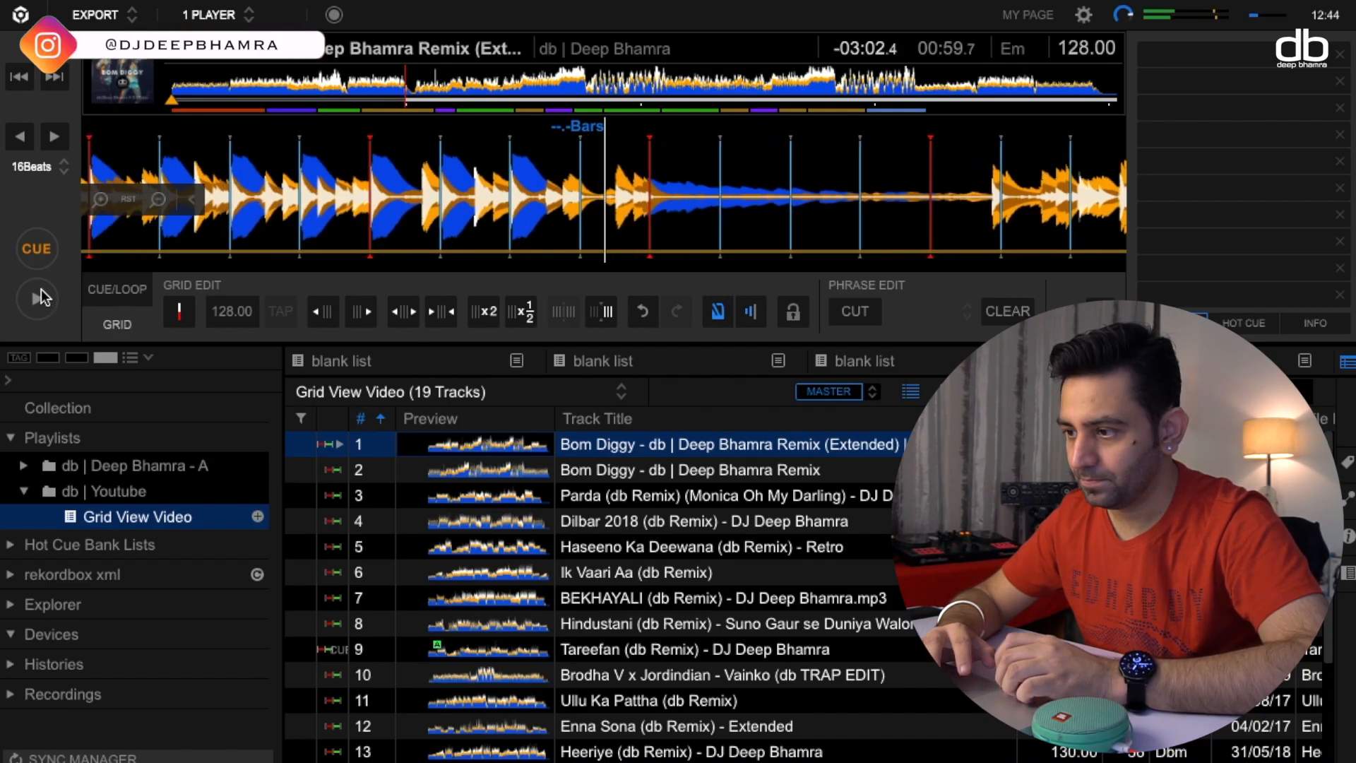
pyautogui.click(41, 297)
pyautogui.moveTo(505, 196); pyautogui.dragTo(639, 190)
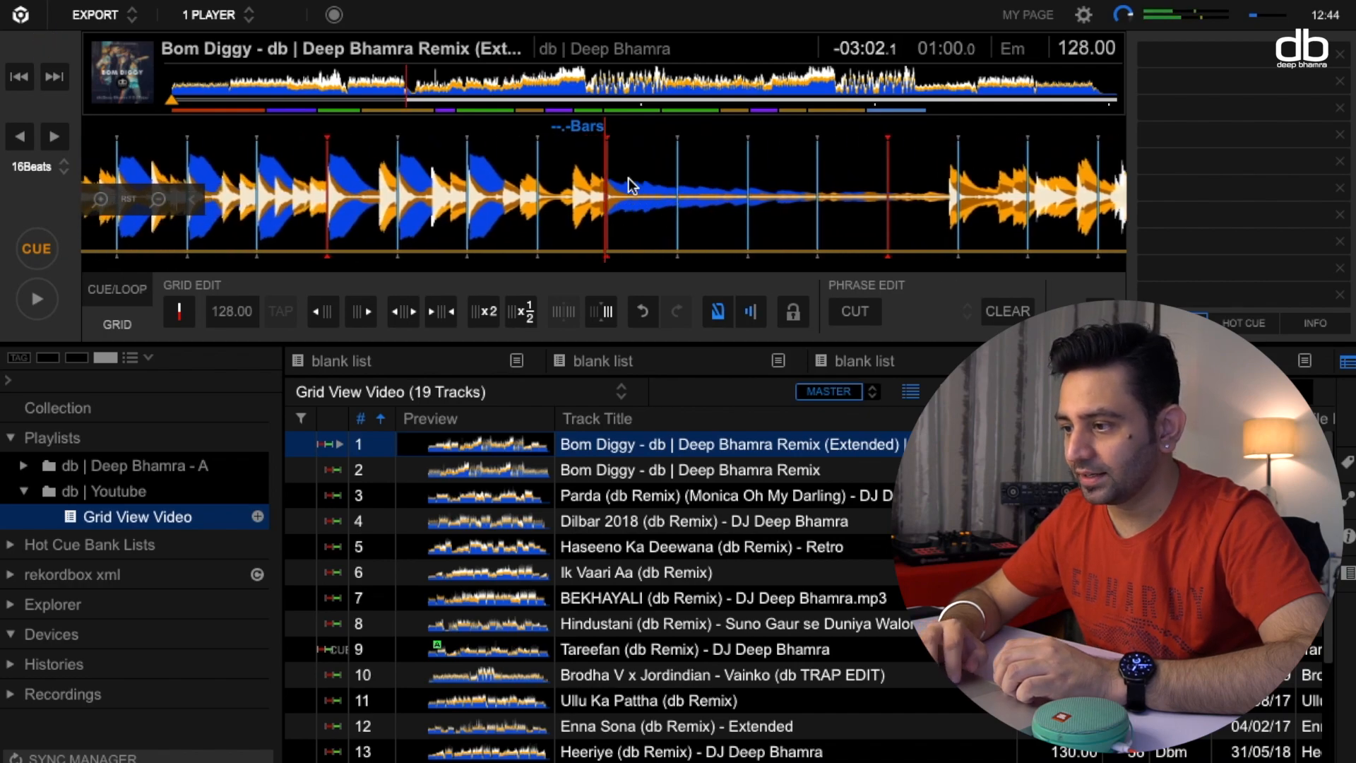
pyautogui.scroll(5, 639, 191)
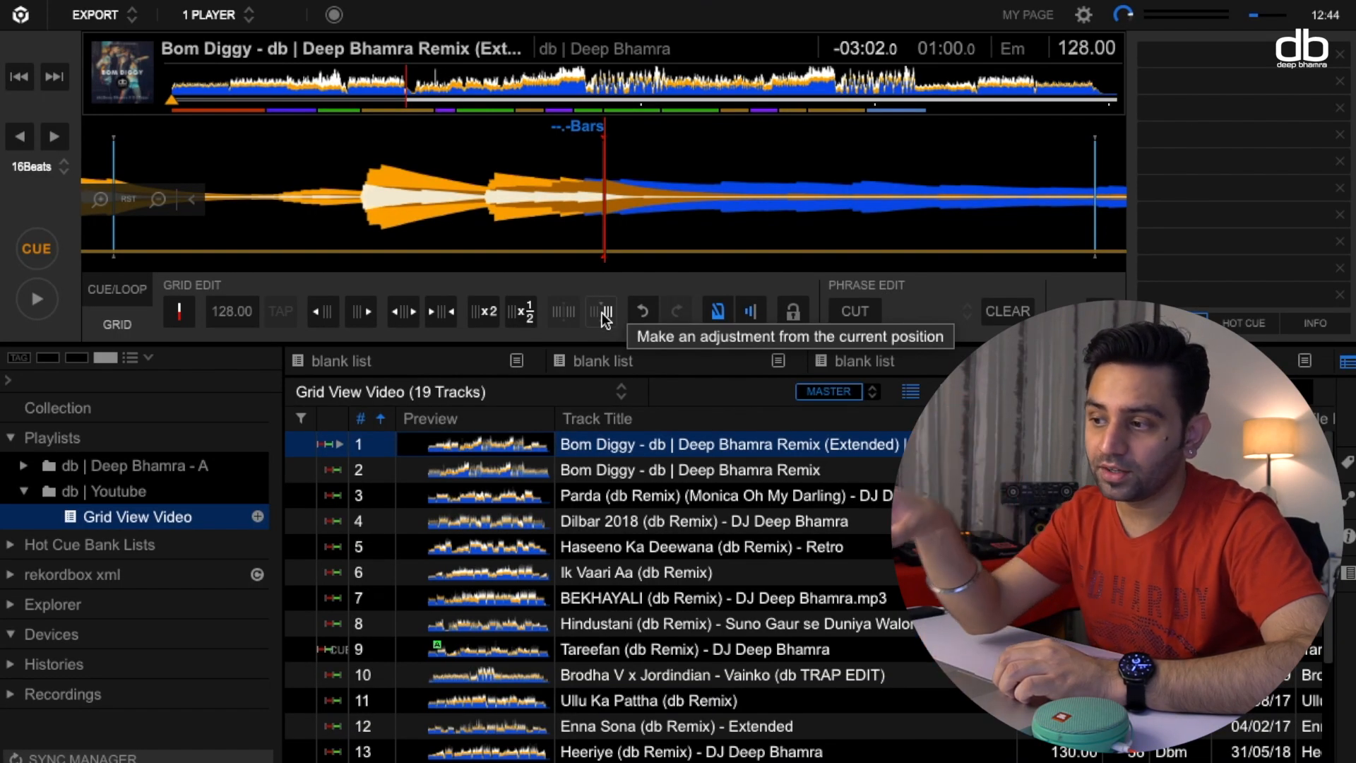
pyautogui.scroll(-5, 619, 207)
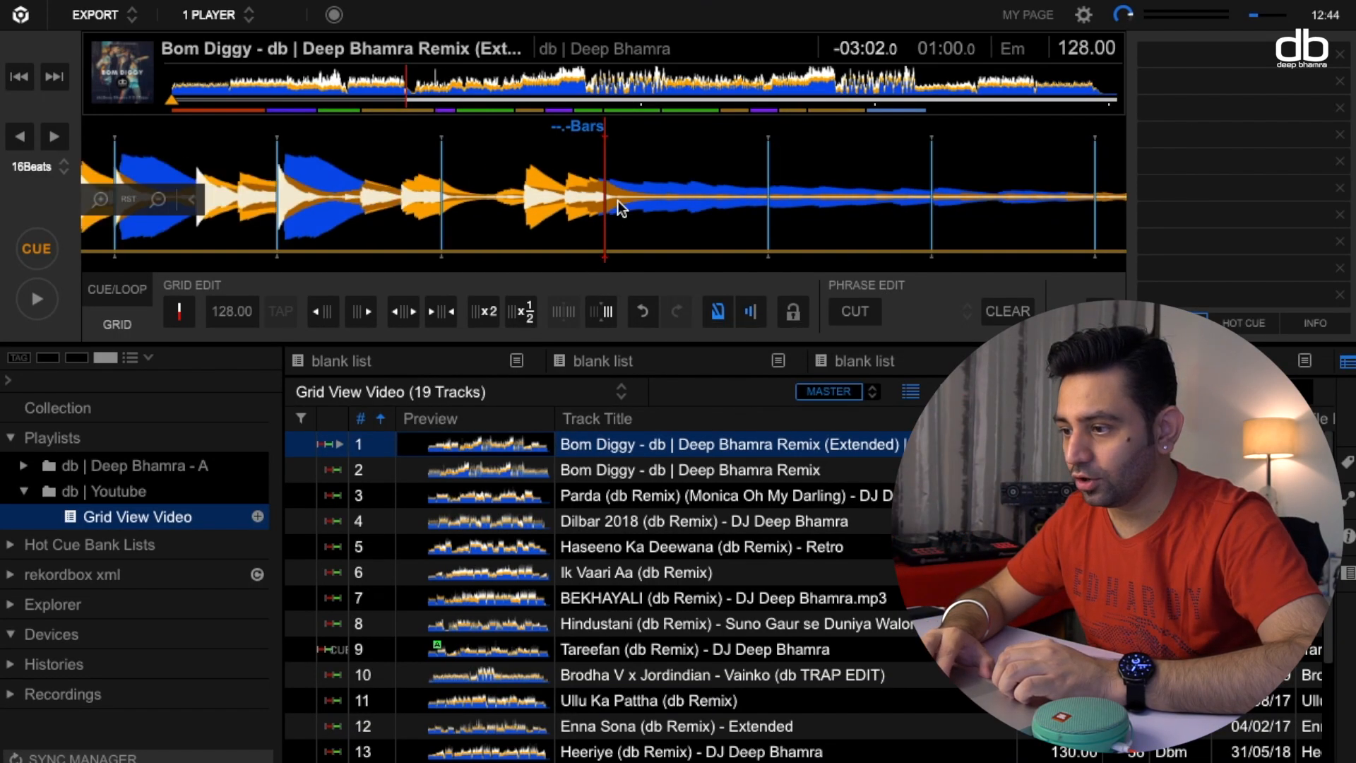
pyautogui.click(606, 311)
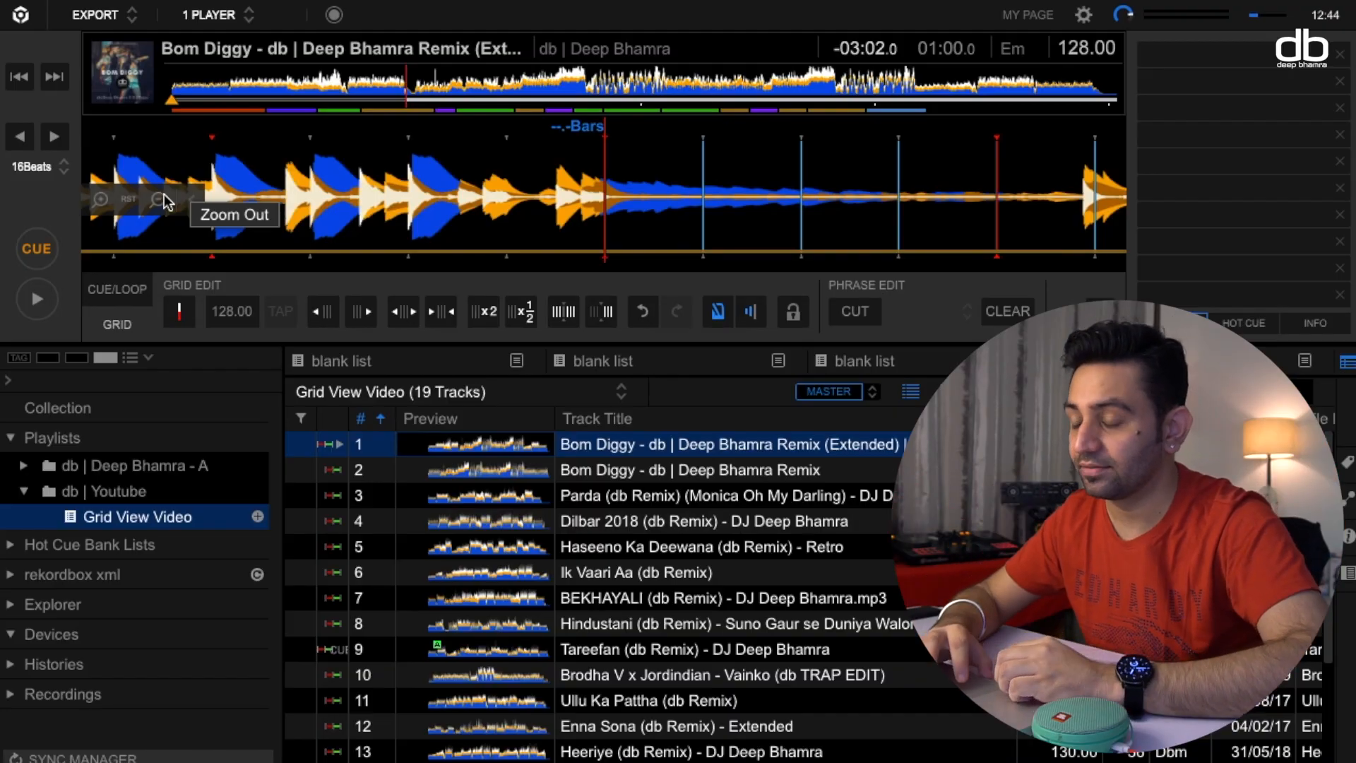
# Set the BPM of the track from the current position onward to 105.
pyautogui.click(235, 311)
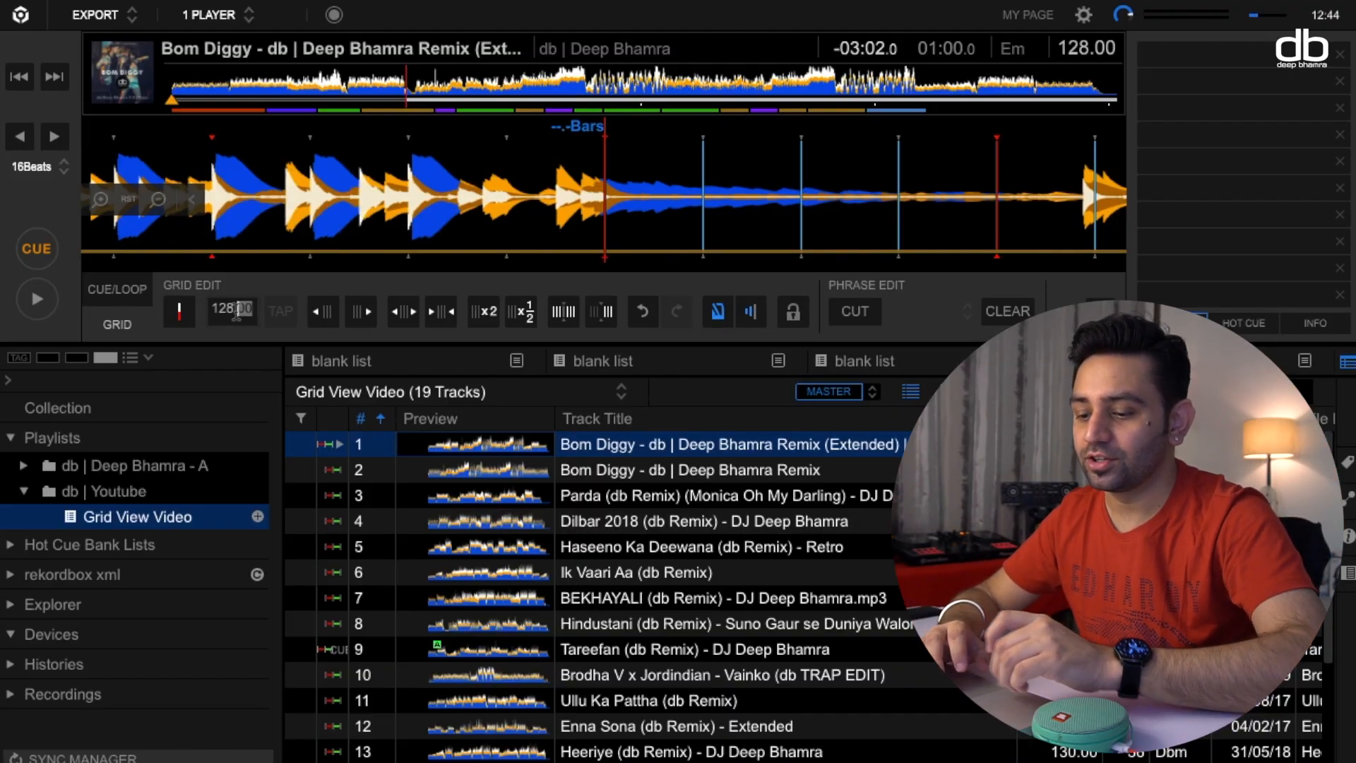
pyautogui.write('10')
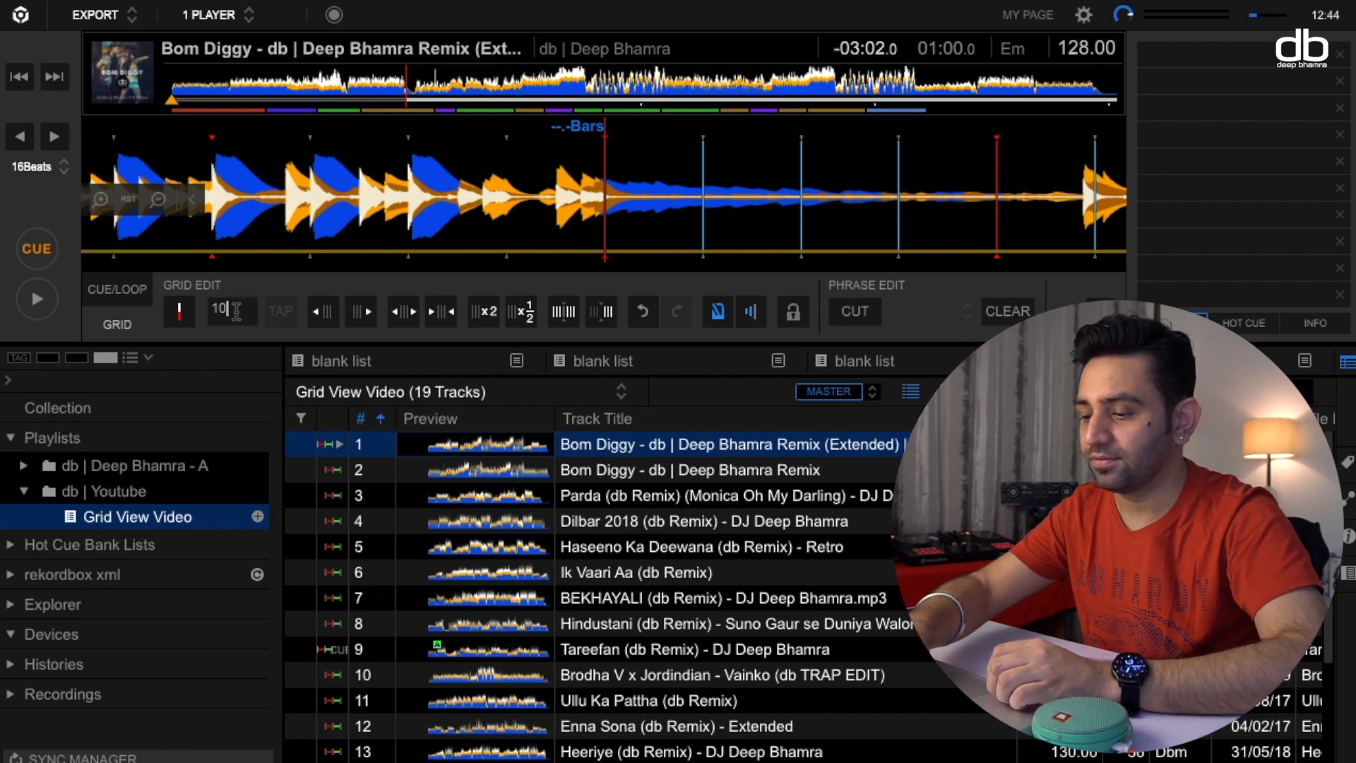
pyautogui.write('5')
pyautogui.press('Return')
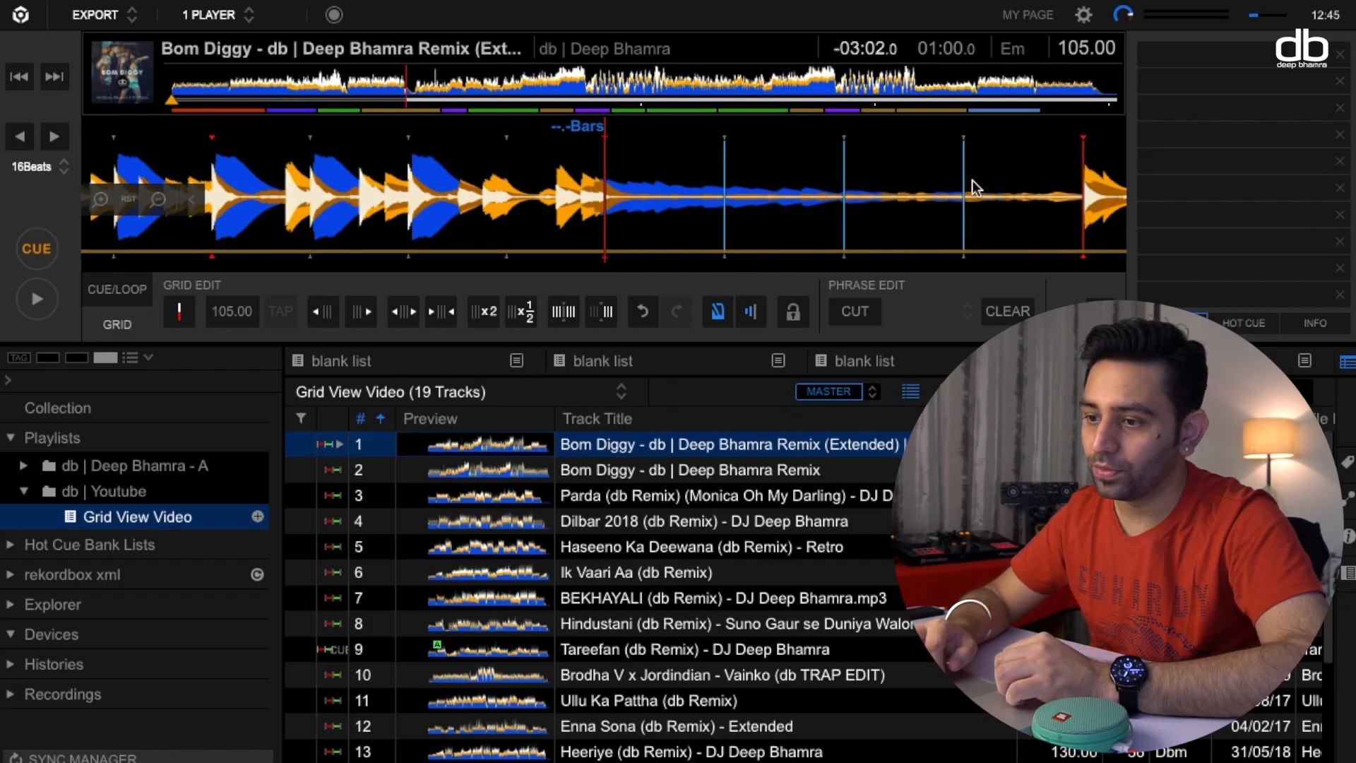
# Play the track from about 1:46 to check the beatgrid against the beats, then return to the cue point.
pyautogui.click(588, 79)
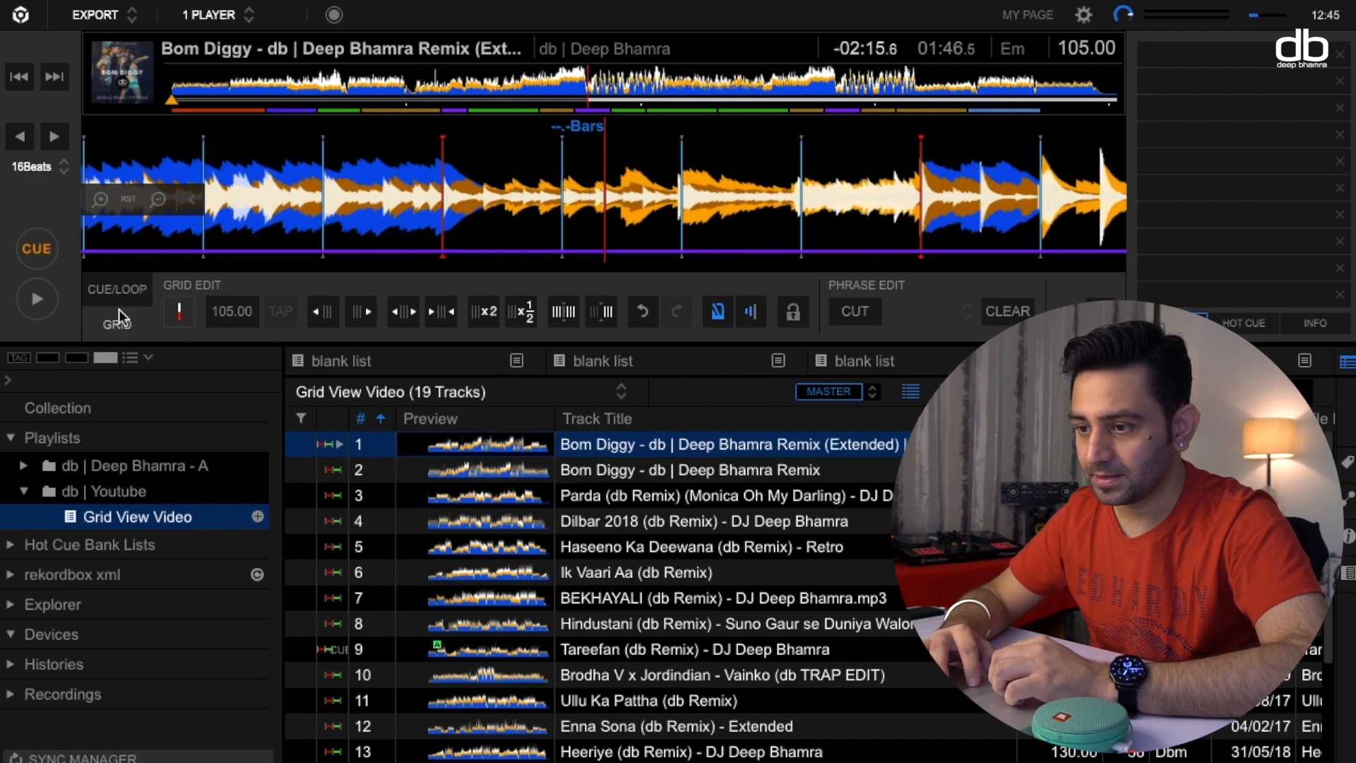
pyautogui.click(31, 305)
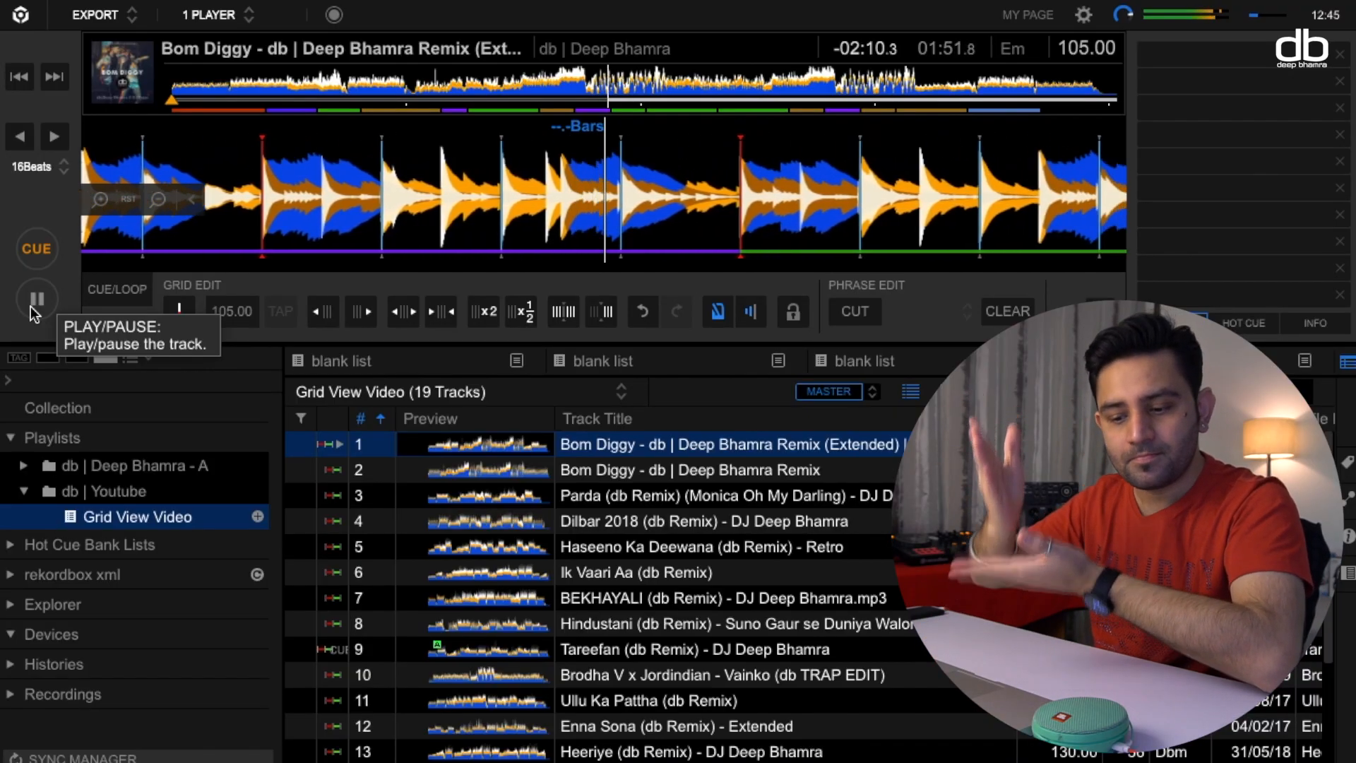
pyautogui.click(37, 250)
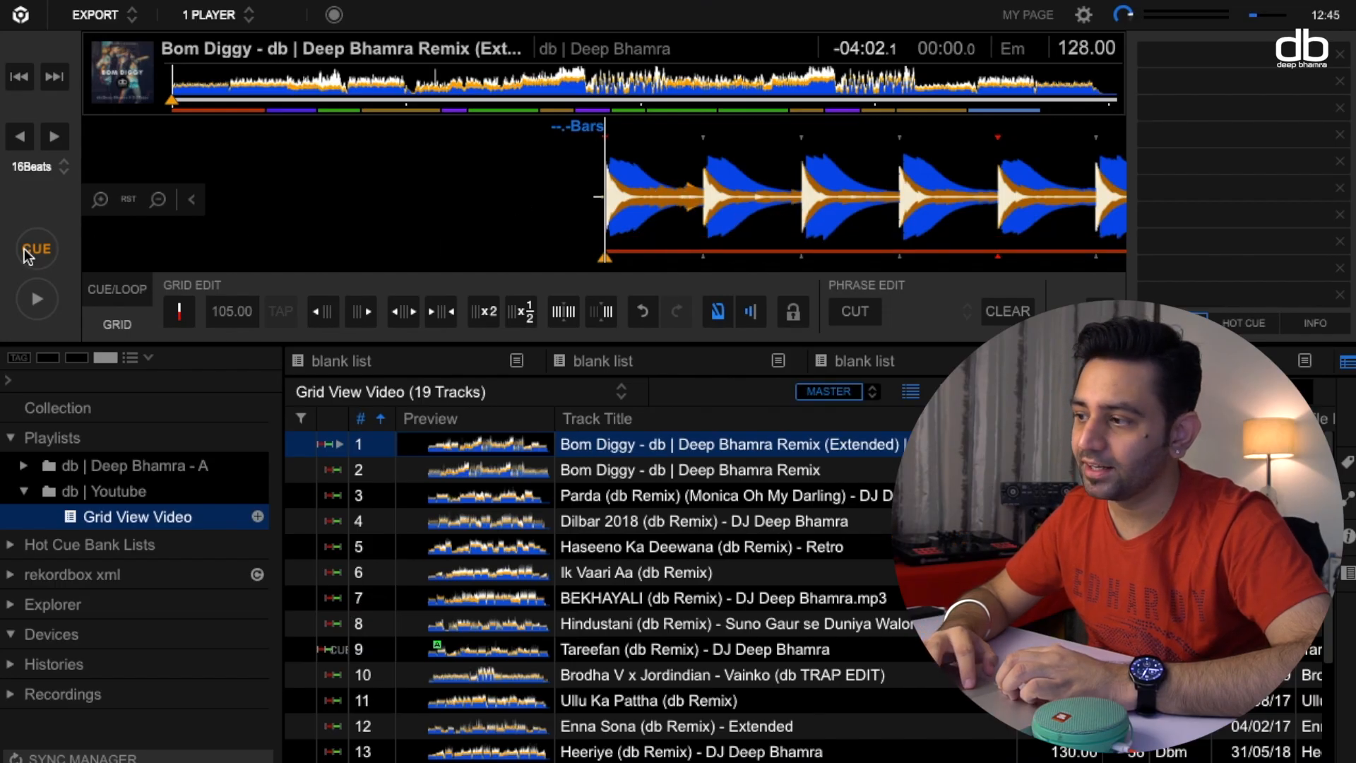
# Check the beatgrid at about 1:52, then play and pause the section around 3:26 where the tempo changes again.
pyautogui.click(608, 69)
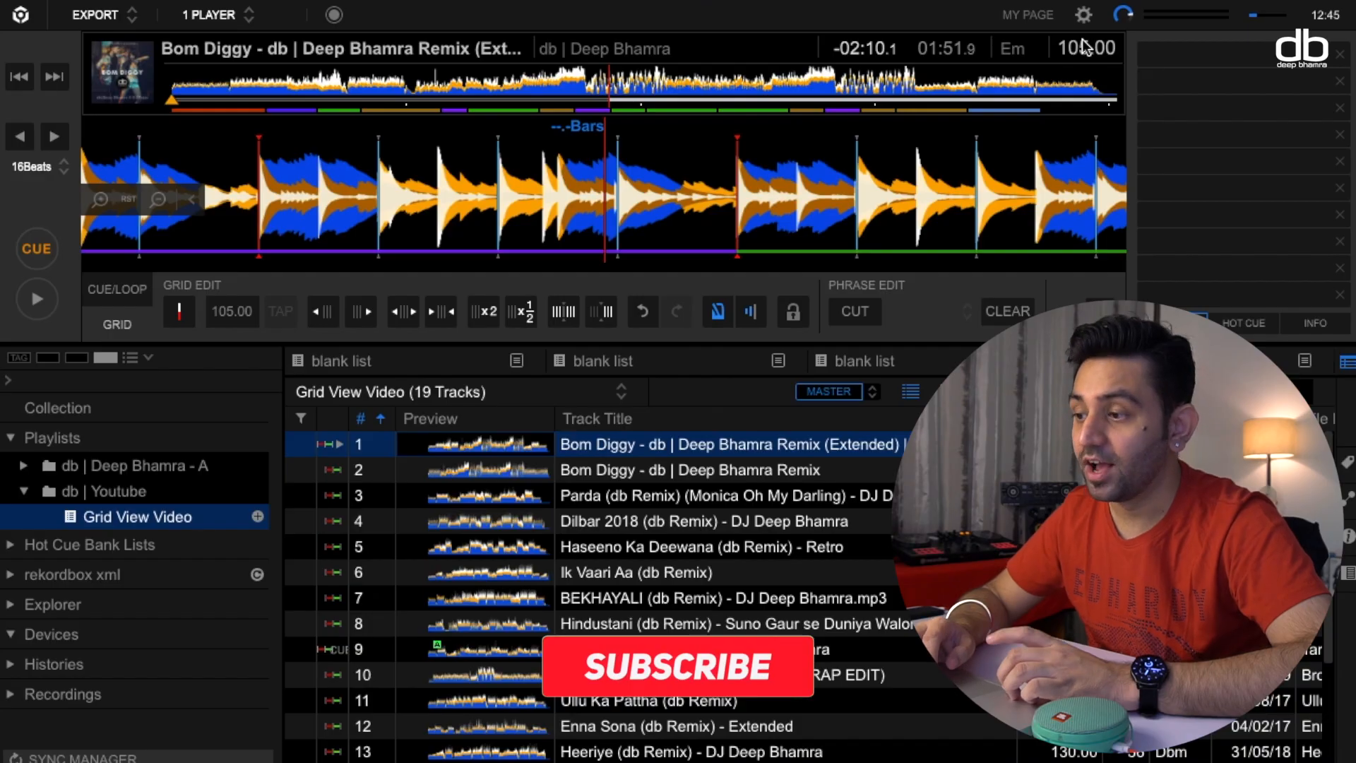
pyautogui.click(973, 88)
pyautogui.moveTo(864, 195); pyautogui.dragTo(605, 206)
pyautogui.click(44, 299)
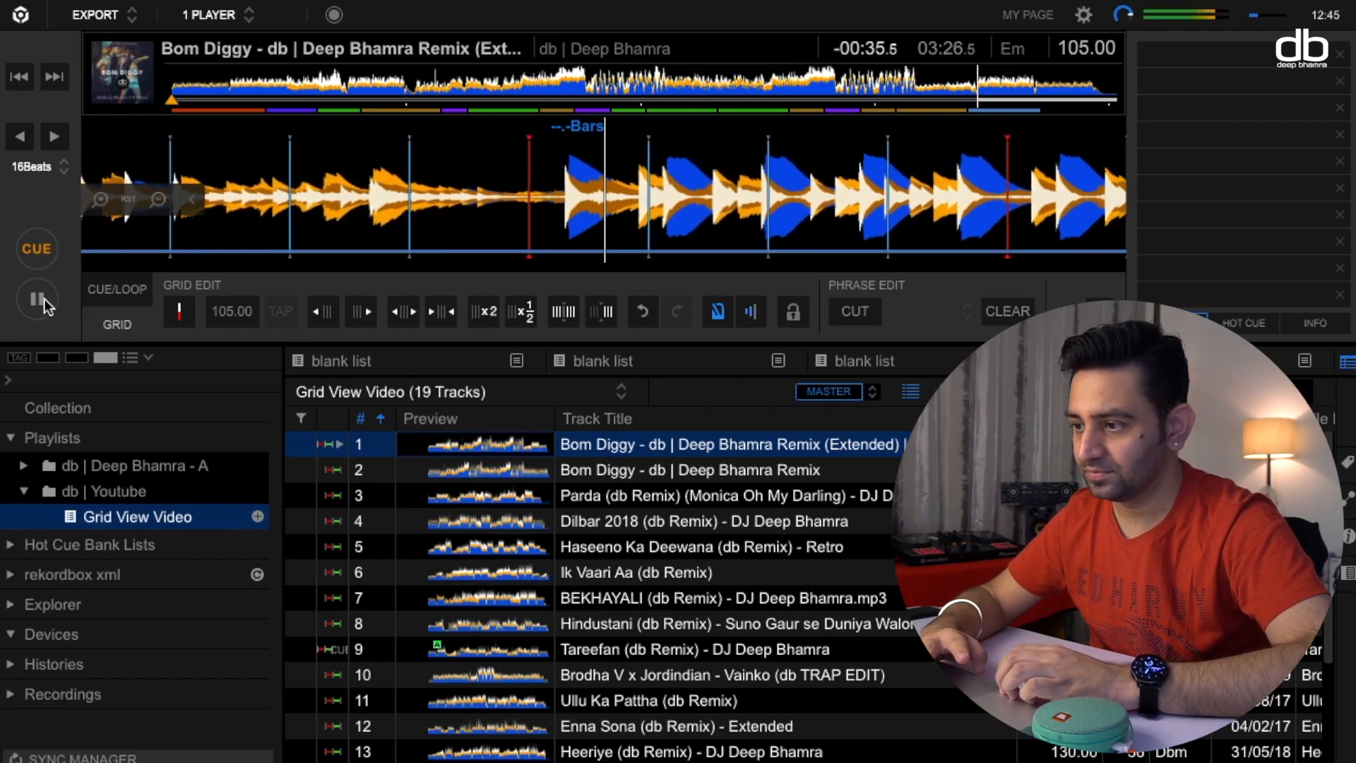
pyautogui.click(45, 299)
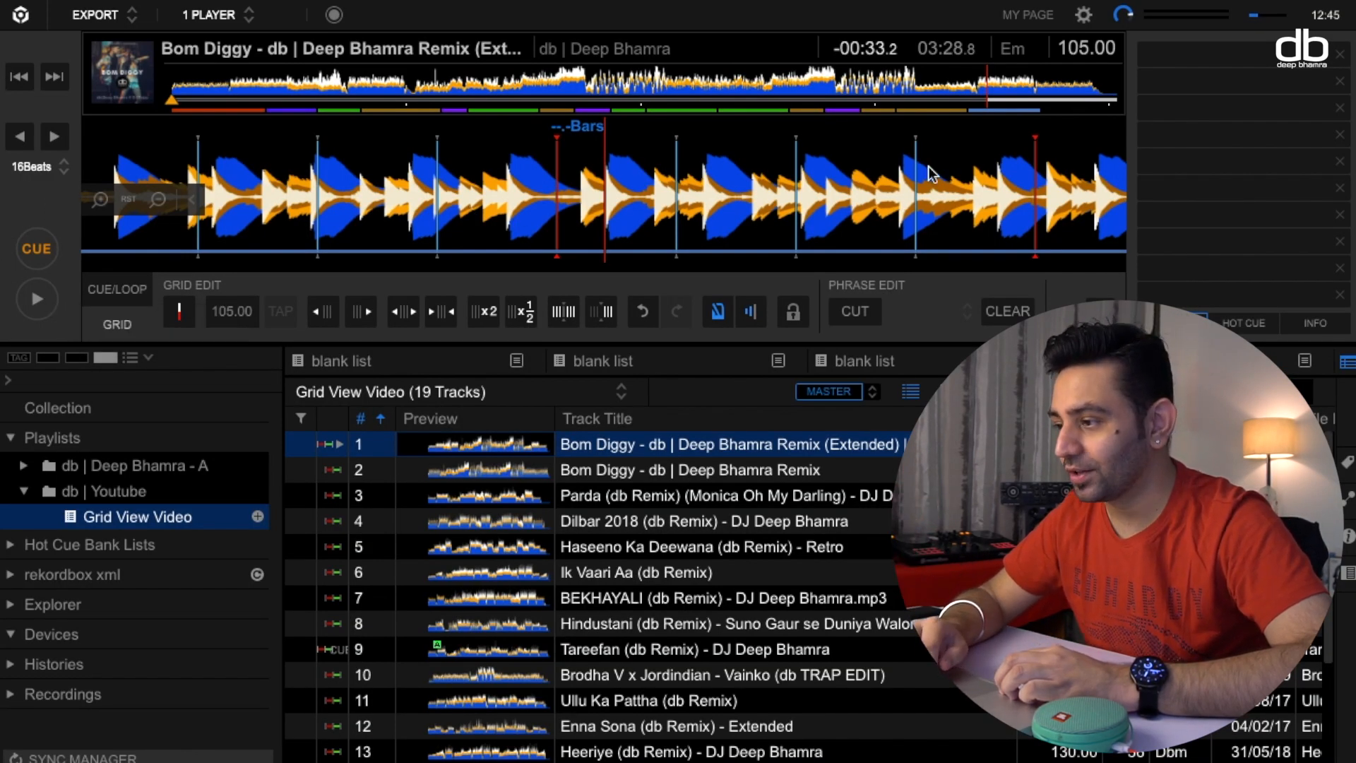
# Align the playhead with the first kick at about 3:26.5 and make beatgrid adjustments start from that position.
pyautogui.click(973, 84)
pyautogui.moveTo(936, 218); pyautogui.dragTo(893, 210)
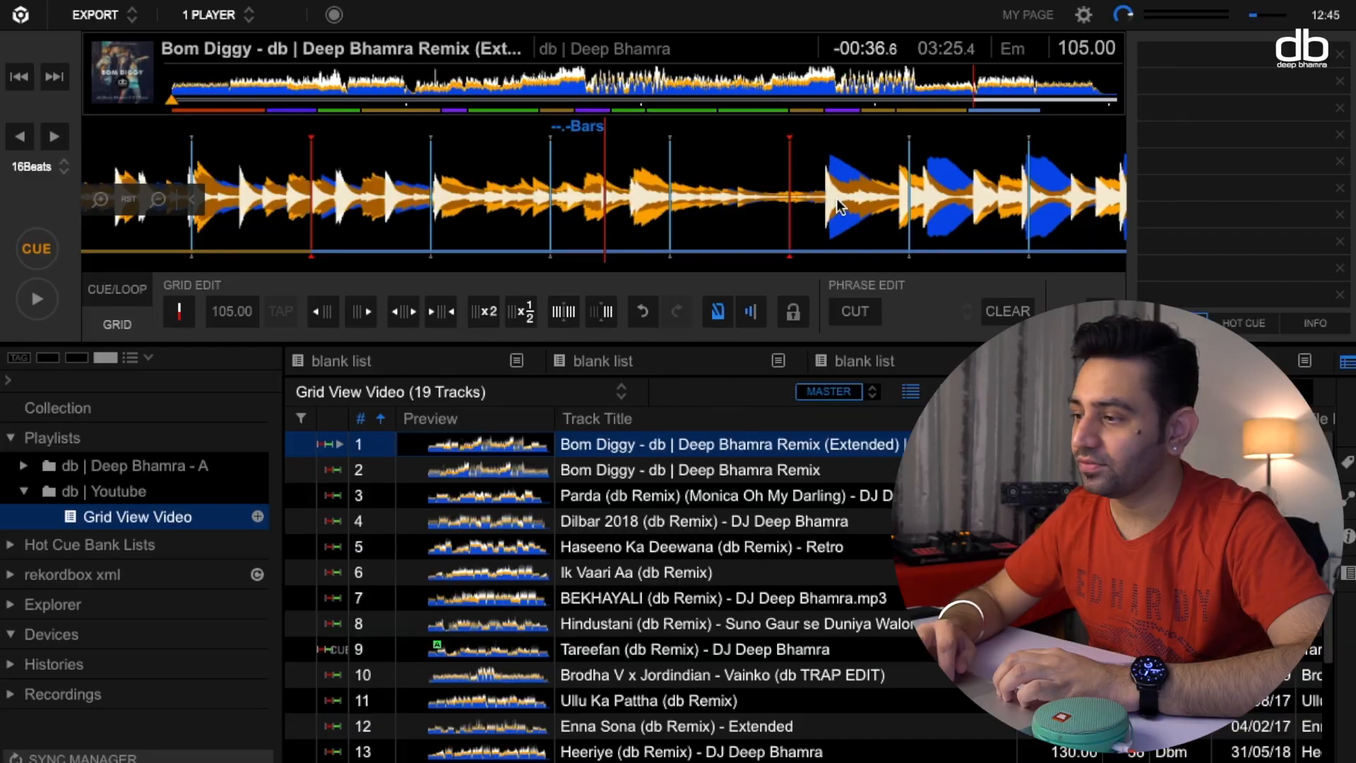
pyautogui.moveTo(853, 185); pyautogui.dragTo(615, 195)
pyautogui.scroll(3, 605, 204)
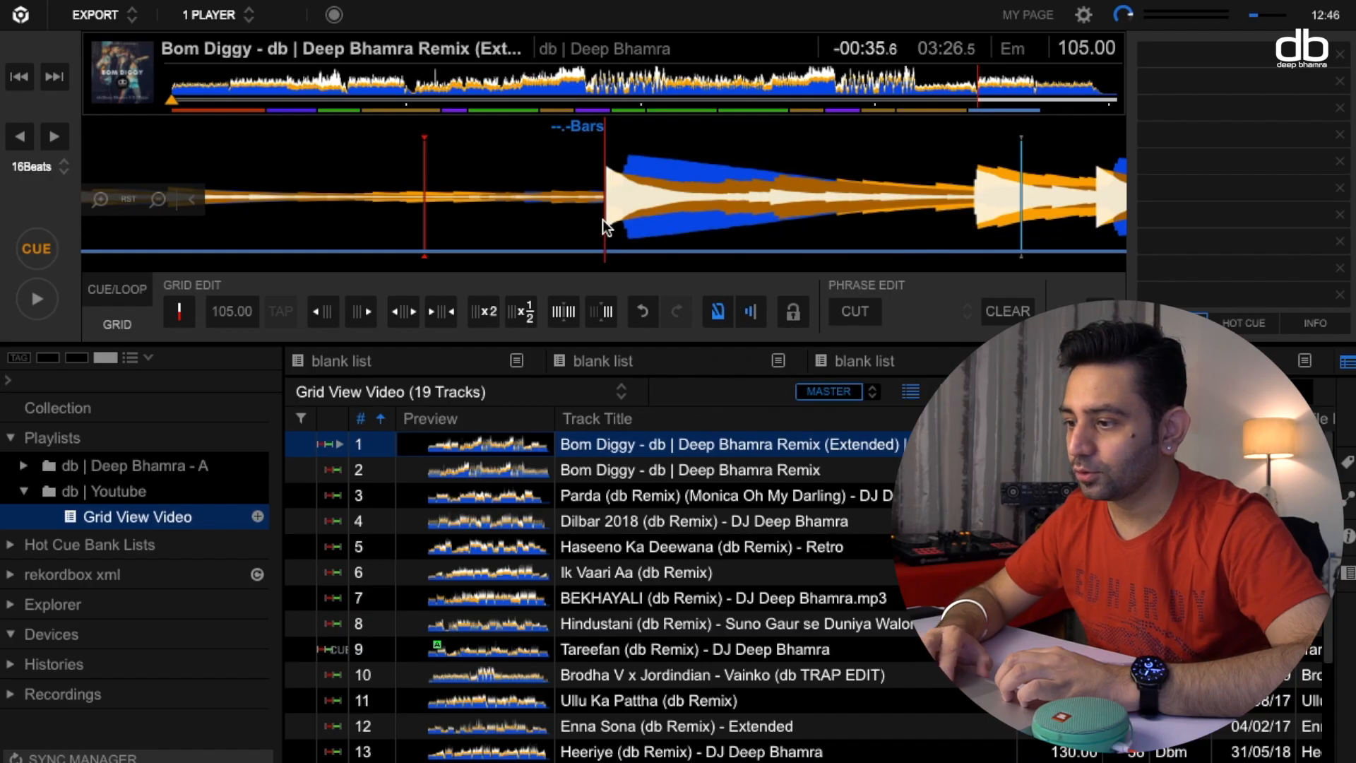
pyautogui.scroll(-5, 603, 219)
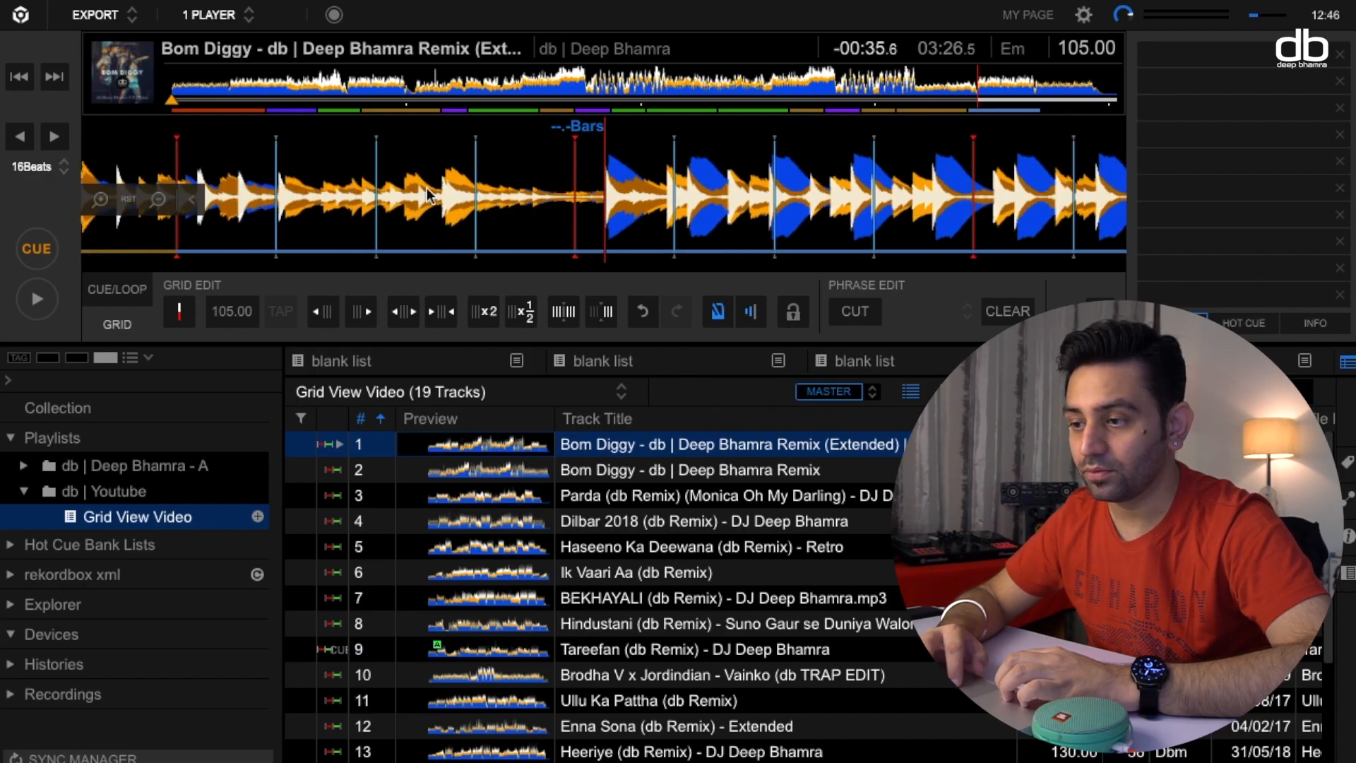
pyautogui.click(606, 313)
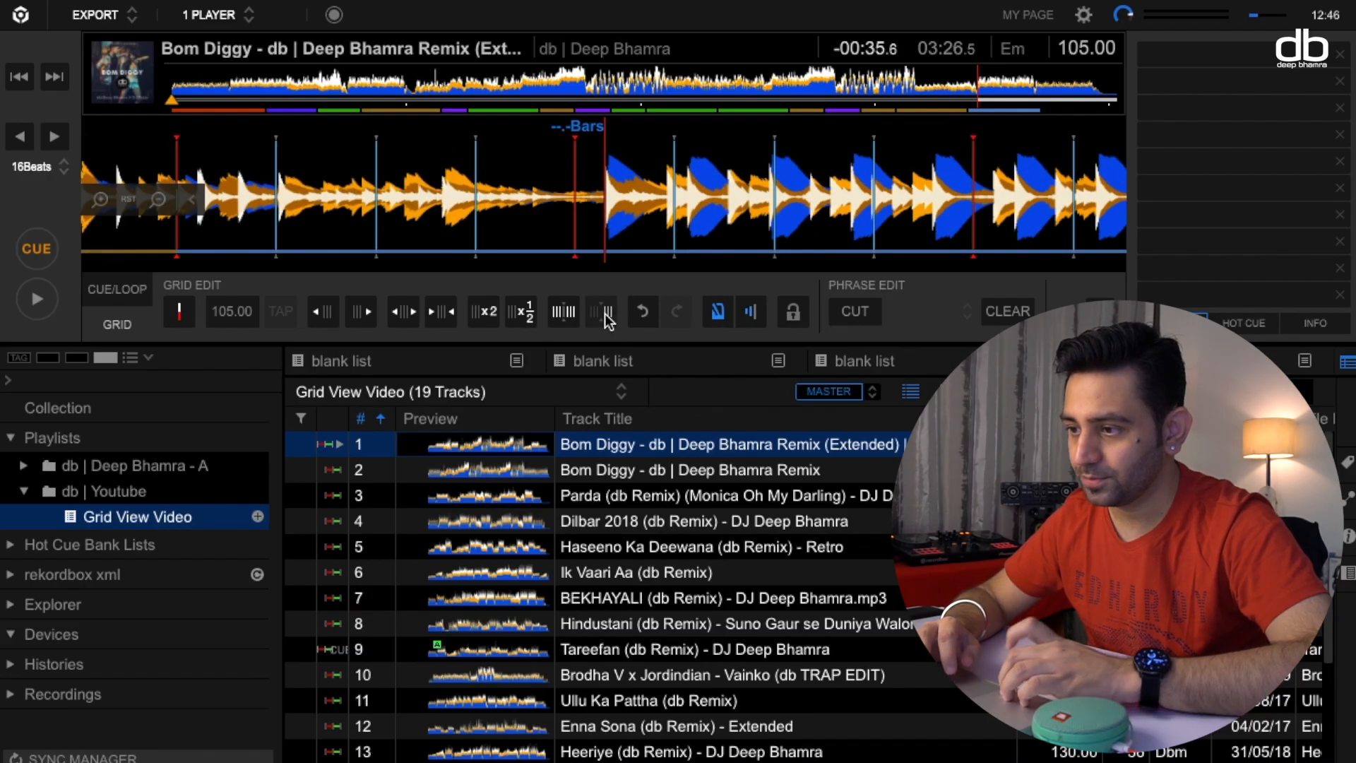
# Set the BPM from the 3:26.5 position onward to 128, play the section to check it and return to the cue point.
pyautogui.click(229, 318)
pyautogui.write('12')
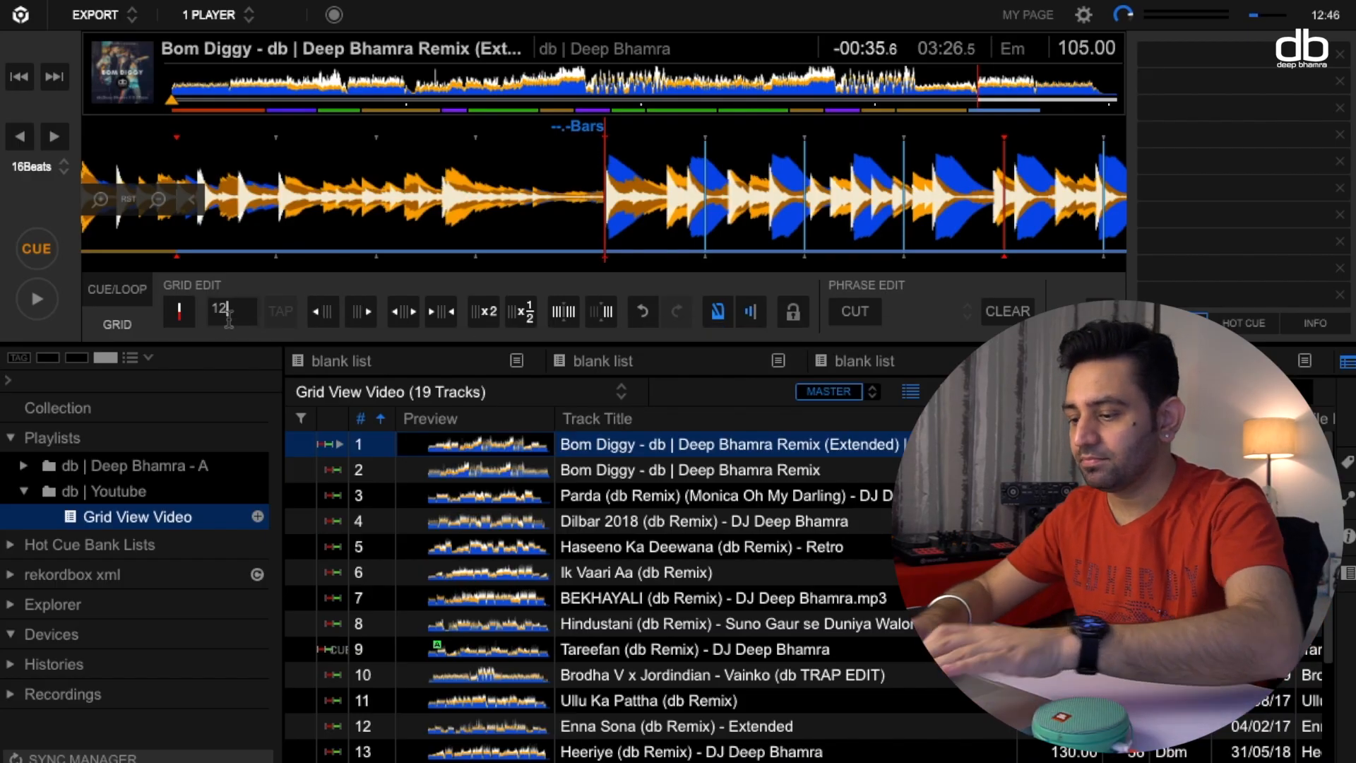
pyautogui.write('8')
pyautogui.press('Return')
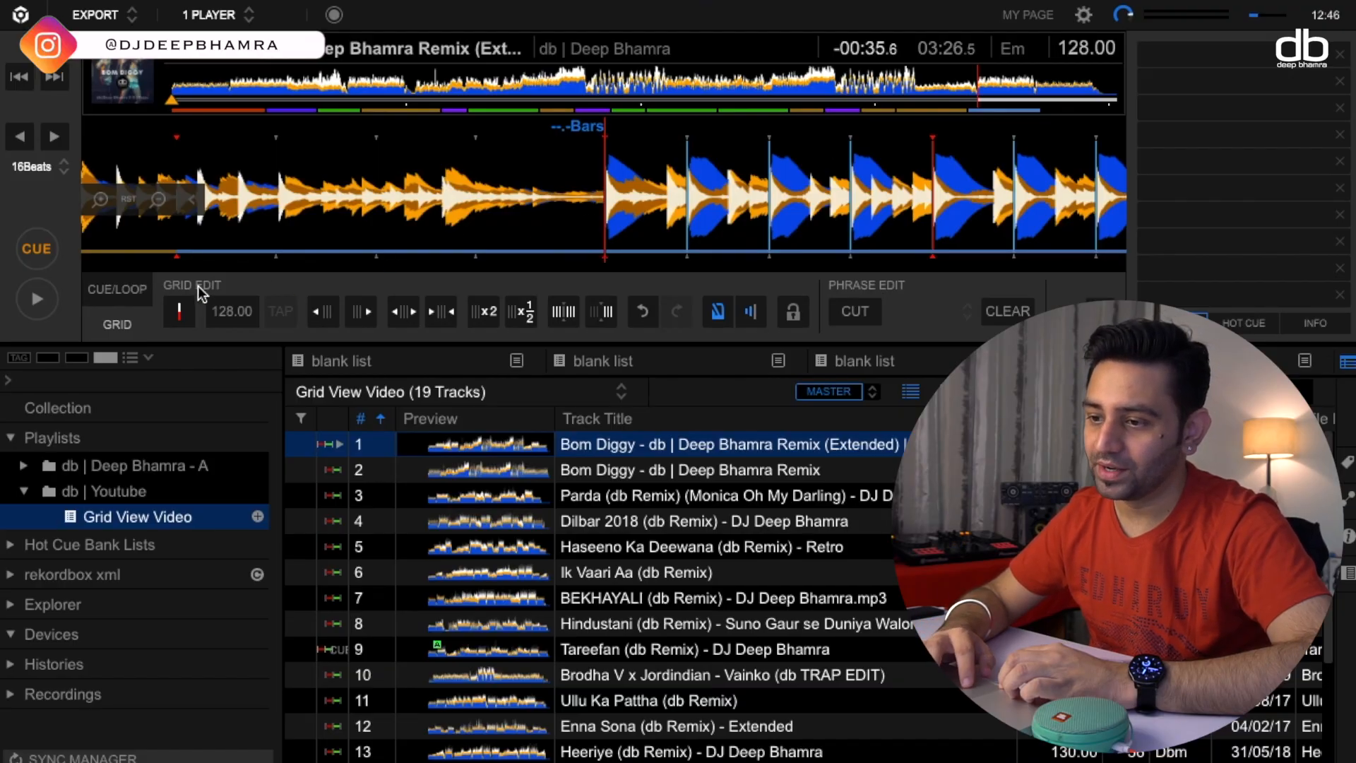
pyautogui.click(37, 298)
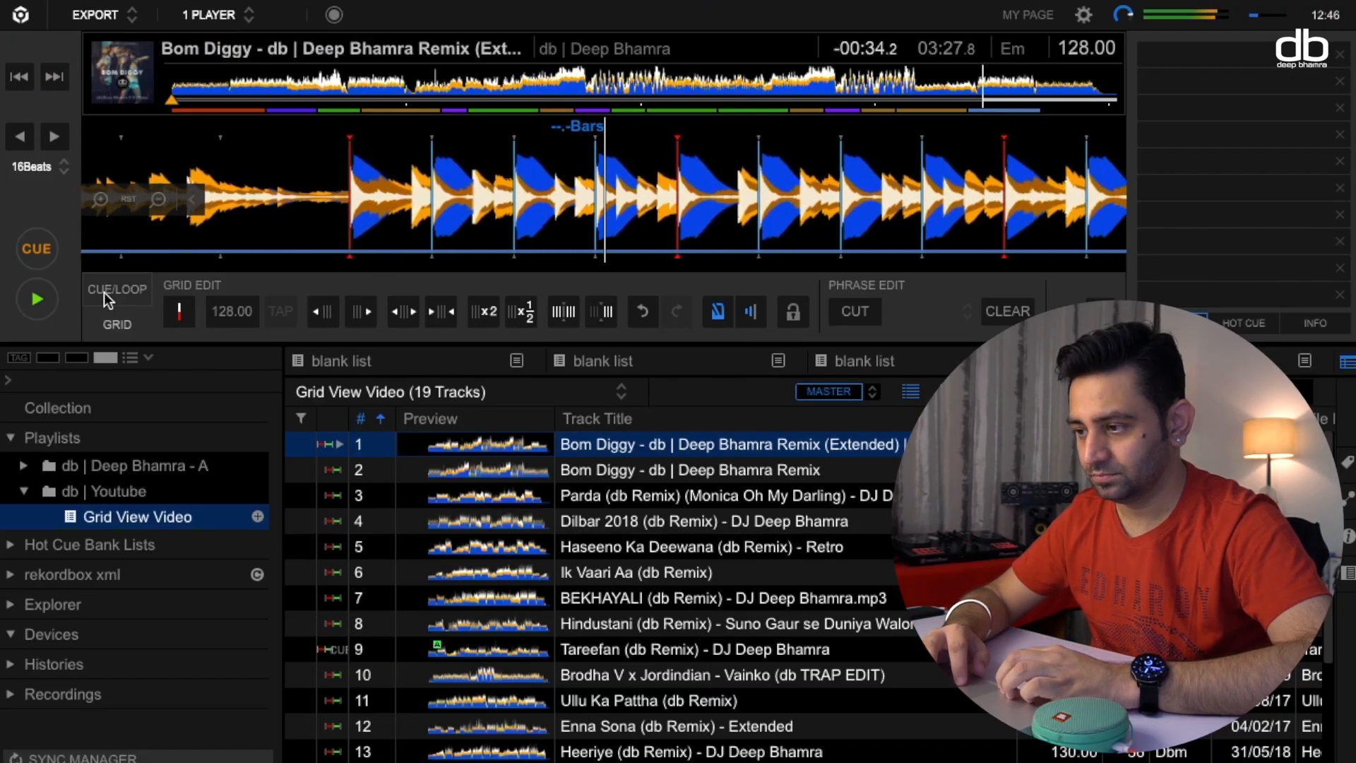
pyautogui.click(38, 253)
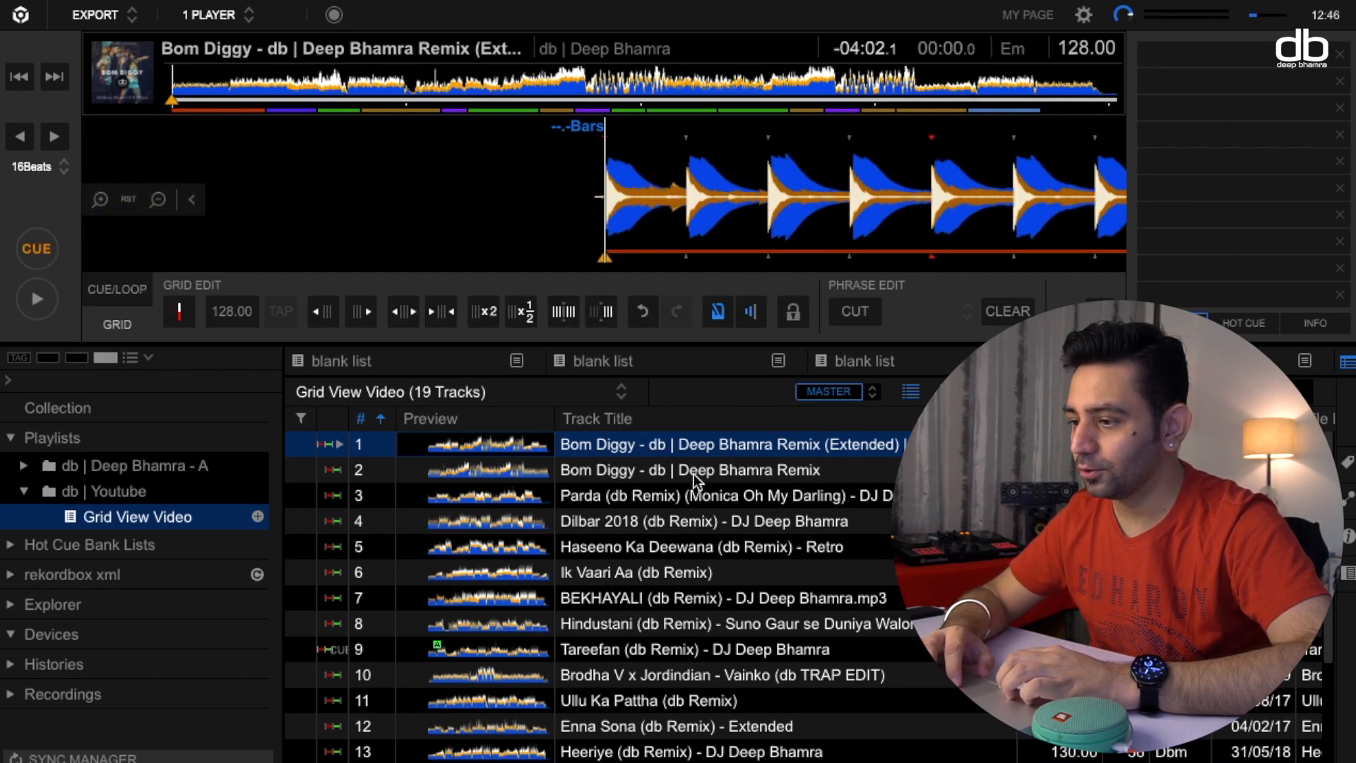
# Lock the extended Bom Diggy remix against track analysis, key analysis and beatgrid adjustment.
pyautogui.click(693, 446)
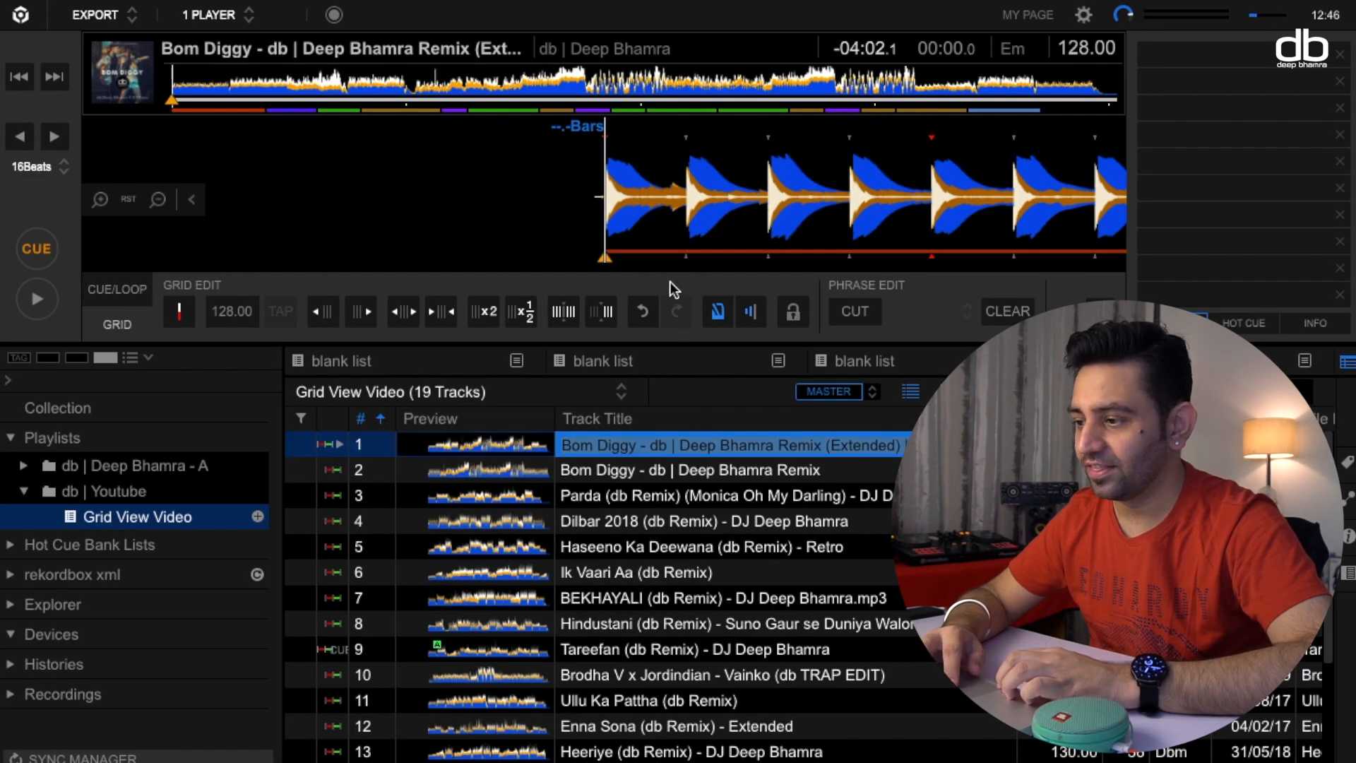
pyautogui.click(801, 317)
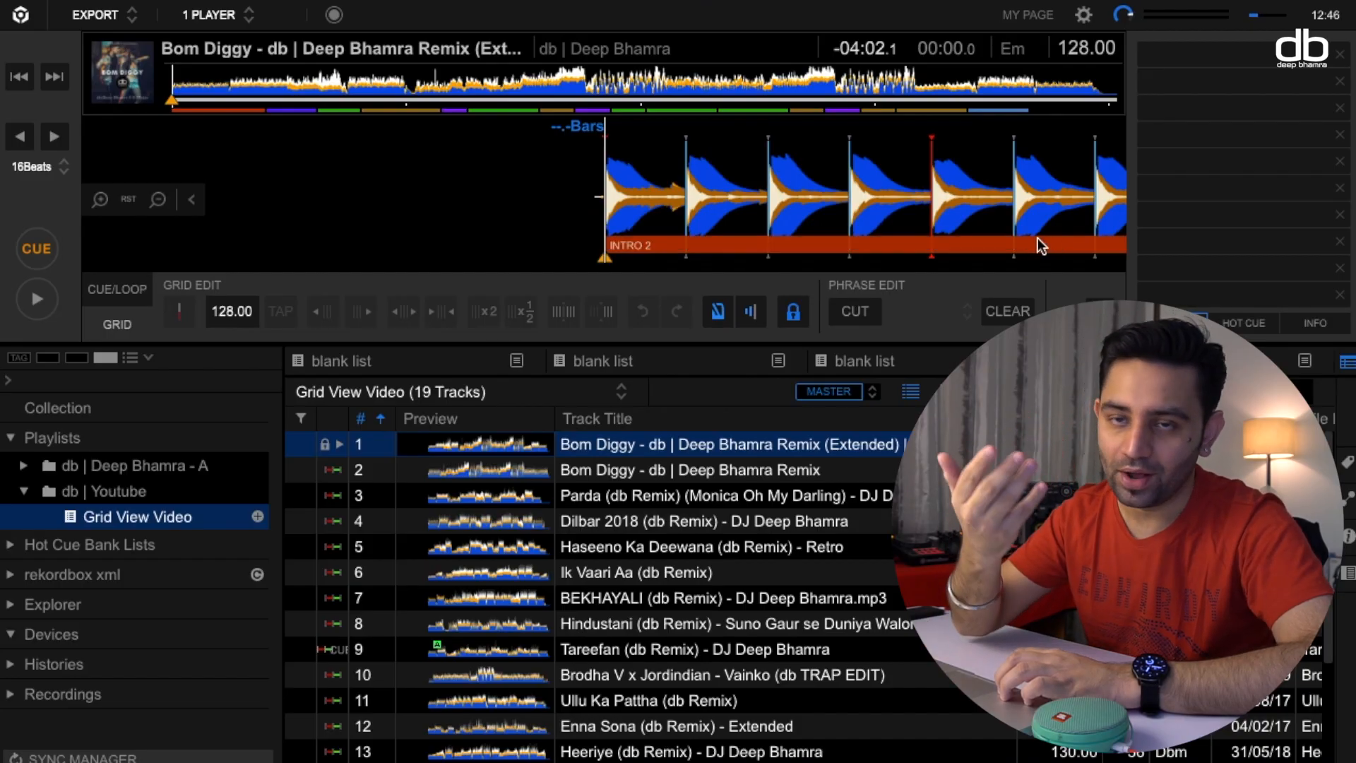
pyautogui.moveTo(825, 446); pyautogui.dragTo(726, 223)
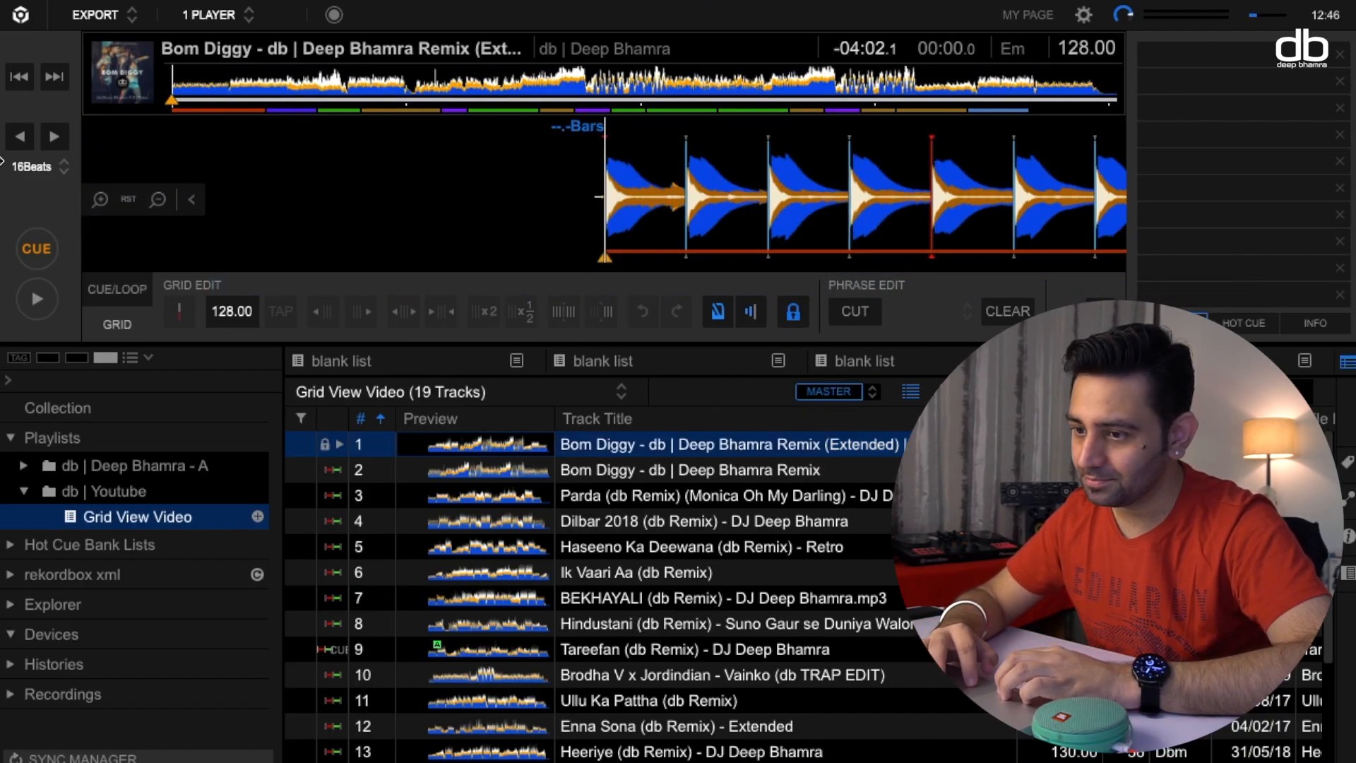
# Play the intro and the section from about 1:47 to verify the beatgrid with the metronome.
pyautogui.click(37, 304)
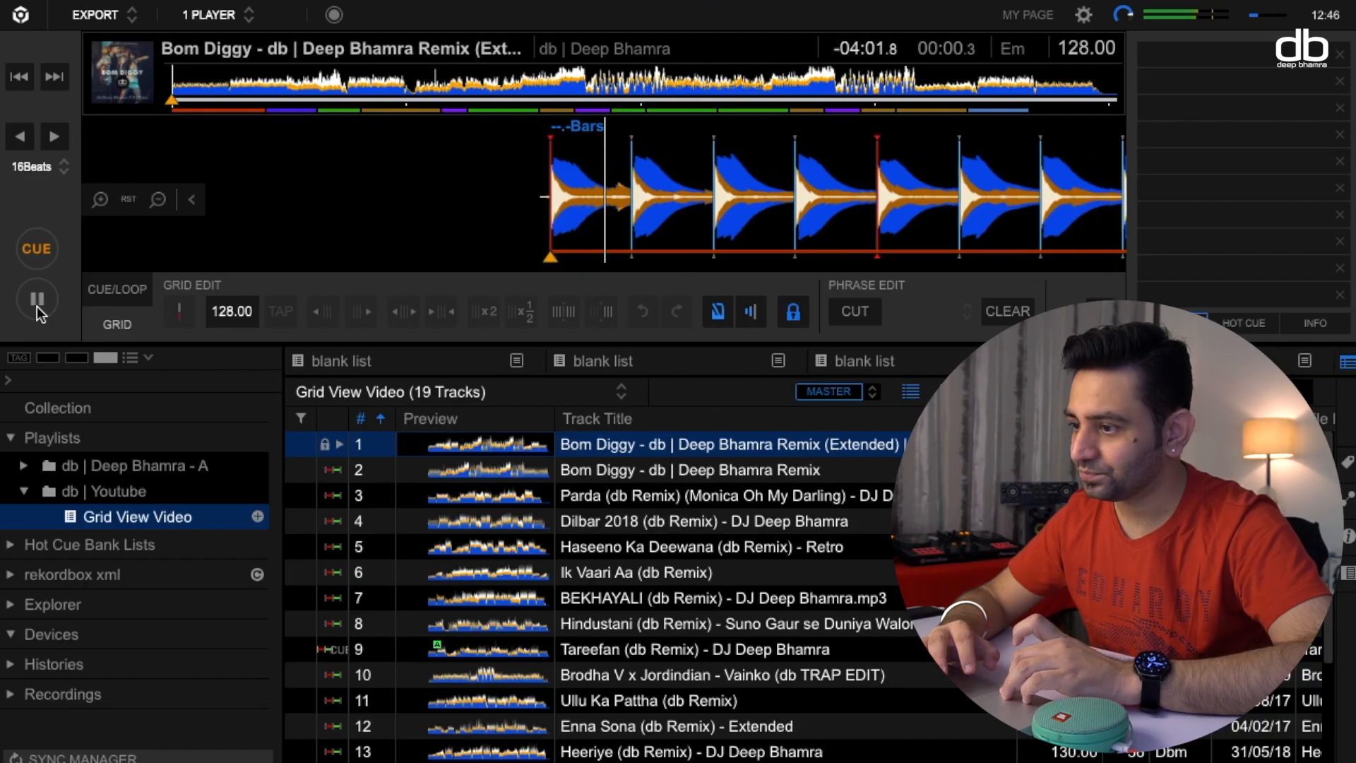
pyautogui.click(37, 249)
pyautogui.click(603, 74)
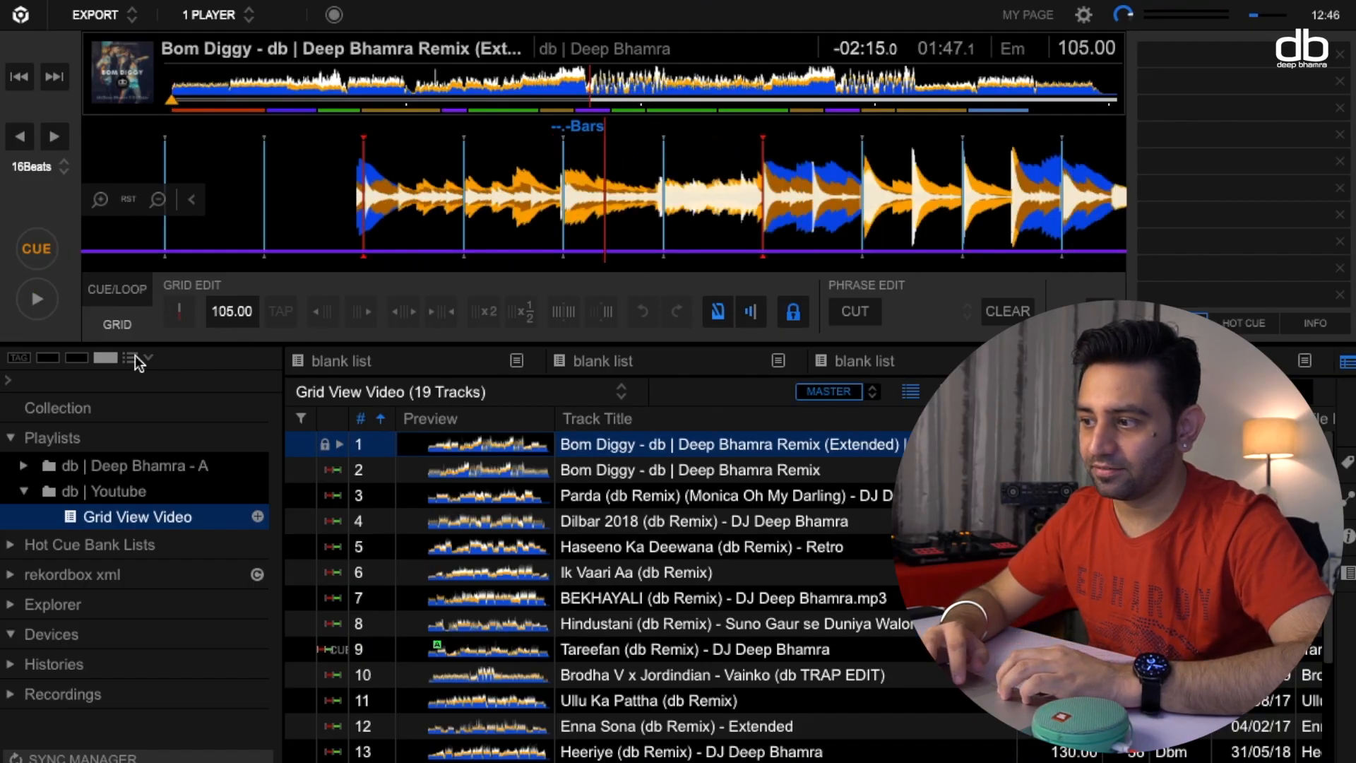
pyautogui.click(45, 311)
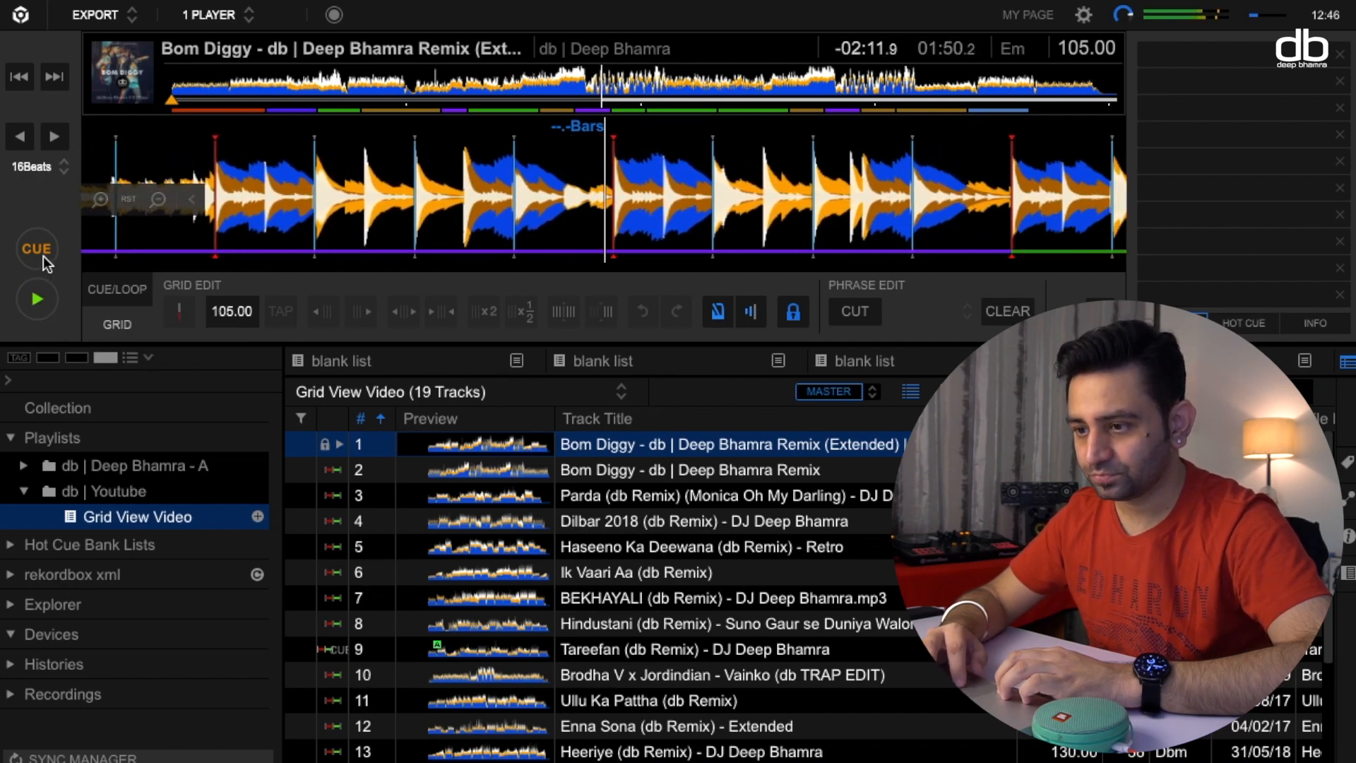
pyautogui.click(40, 300)
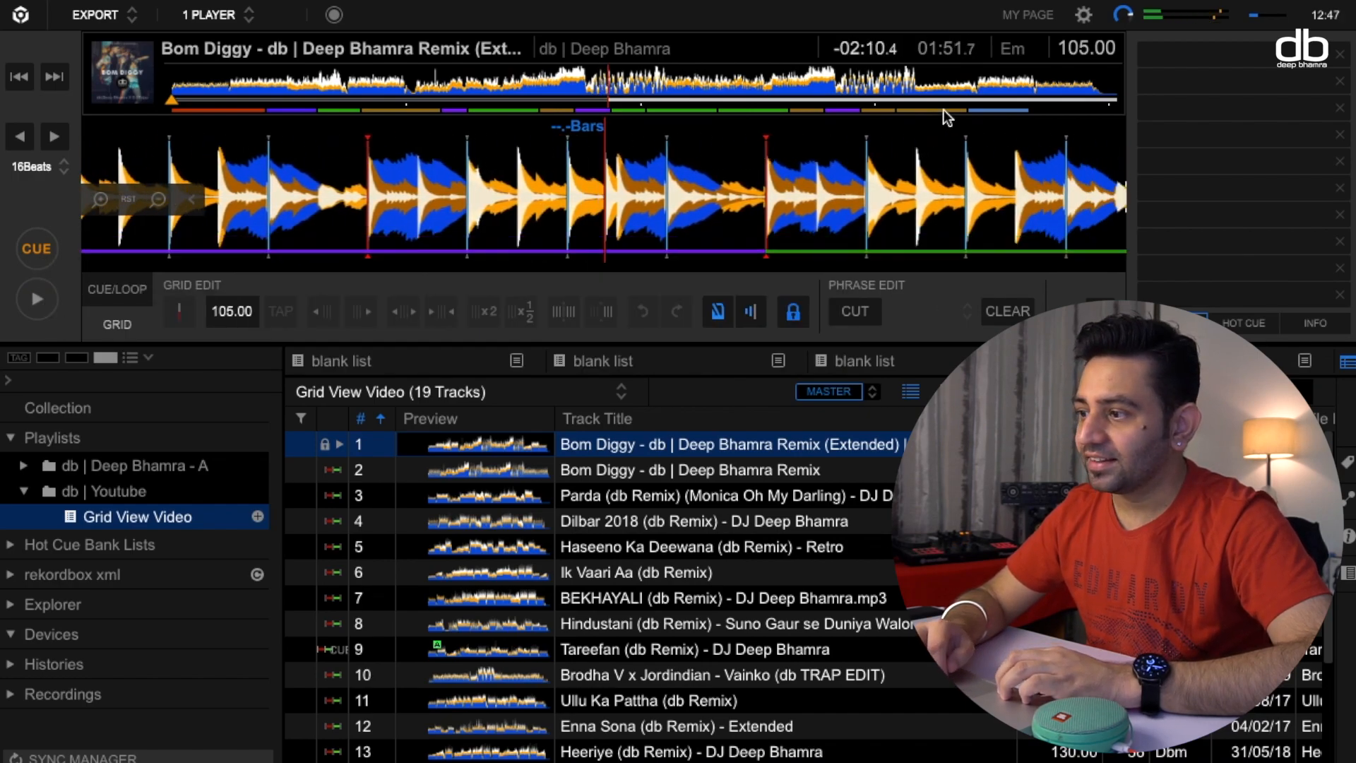
# Inspect the beatgrid near the track's end, play the tempo change from about 3:25 and return to the cue point.
pyautogui.click(1028, 93)
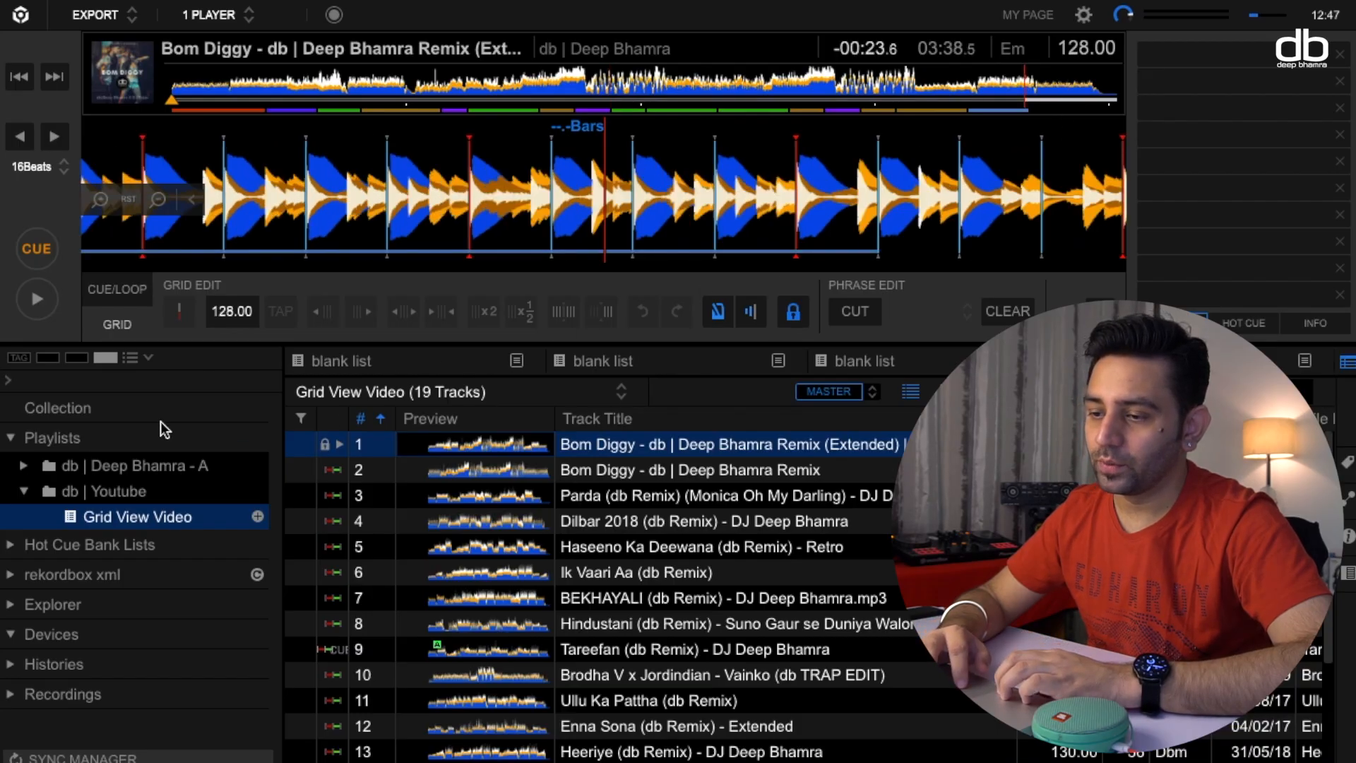
pyautogui.click(967, 86)
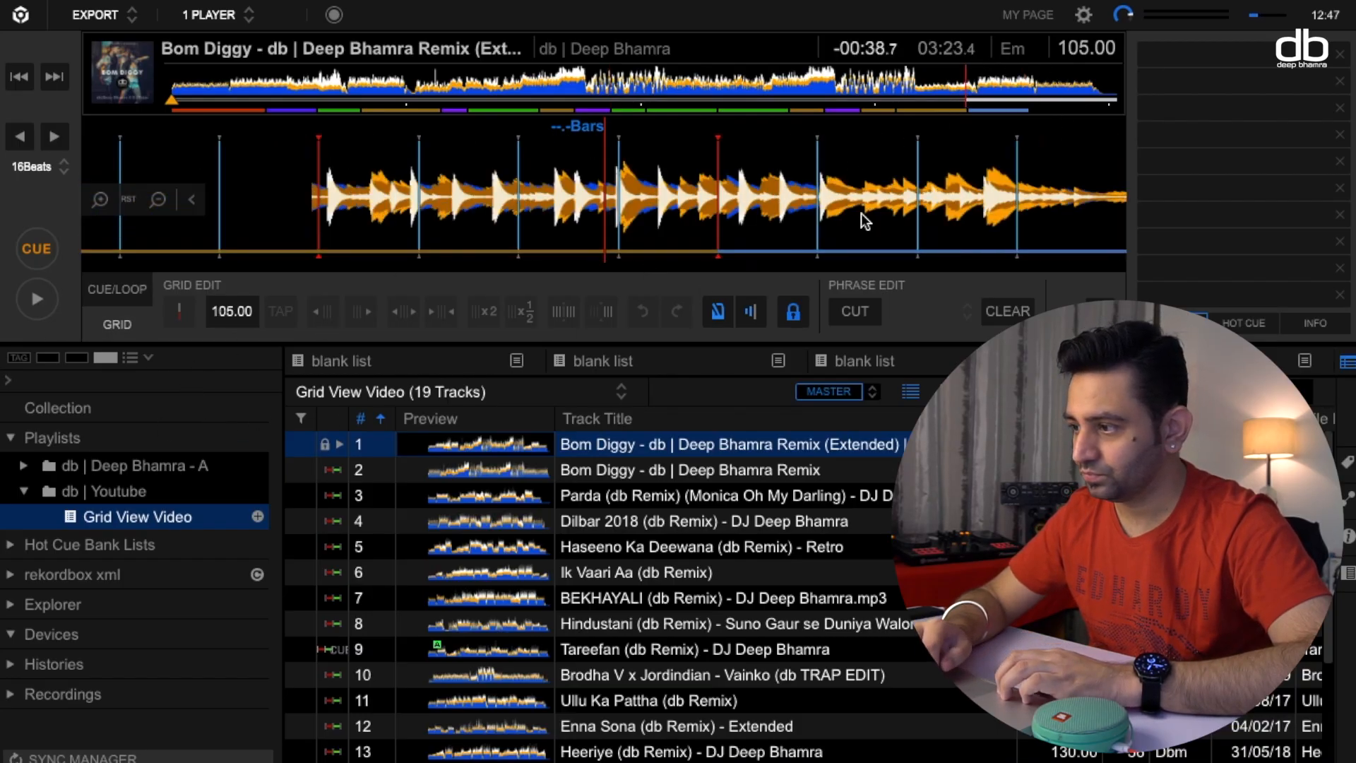
pyautogui.click(975, 91)
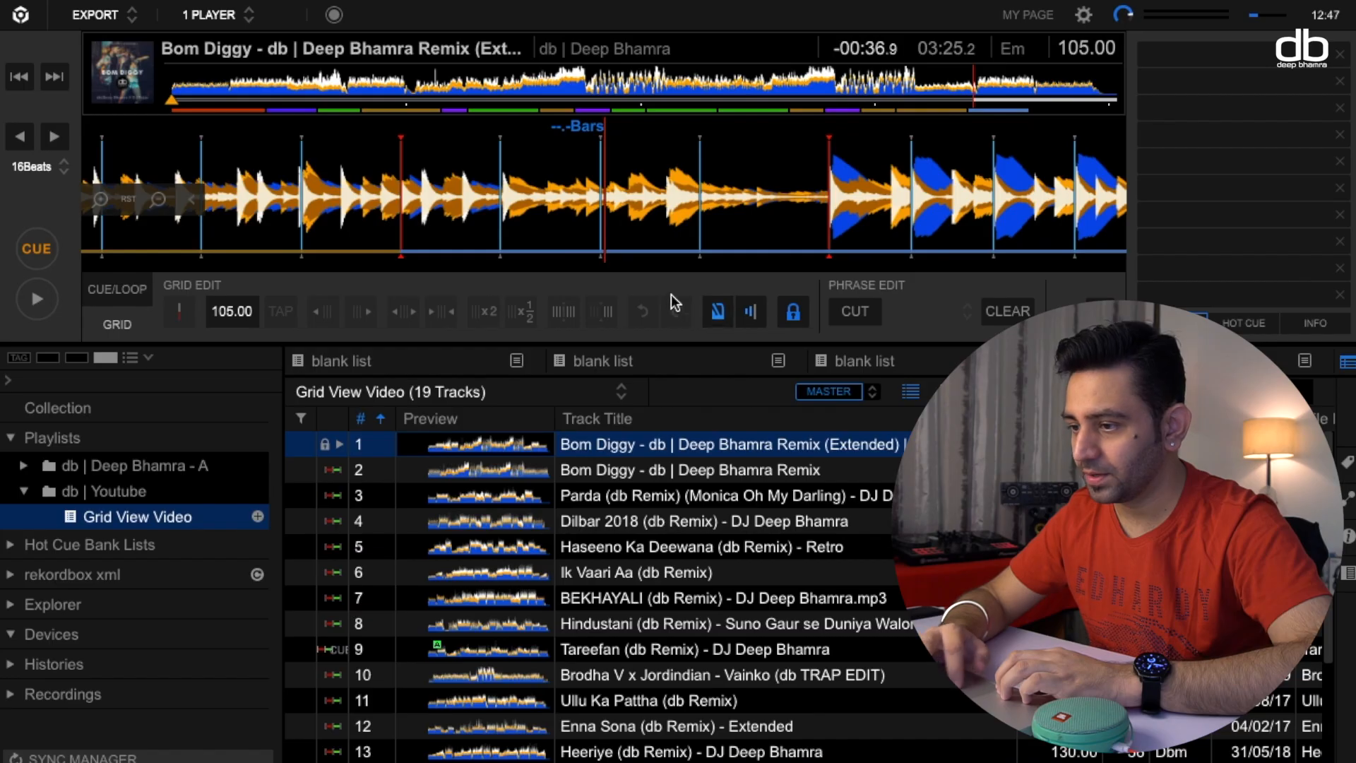
pyautogui.click(37, 297)
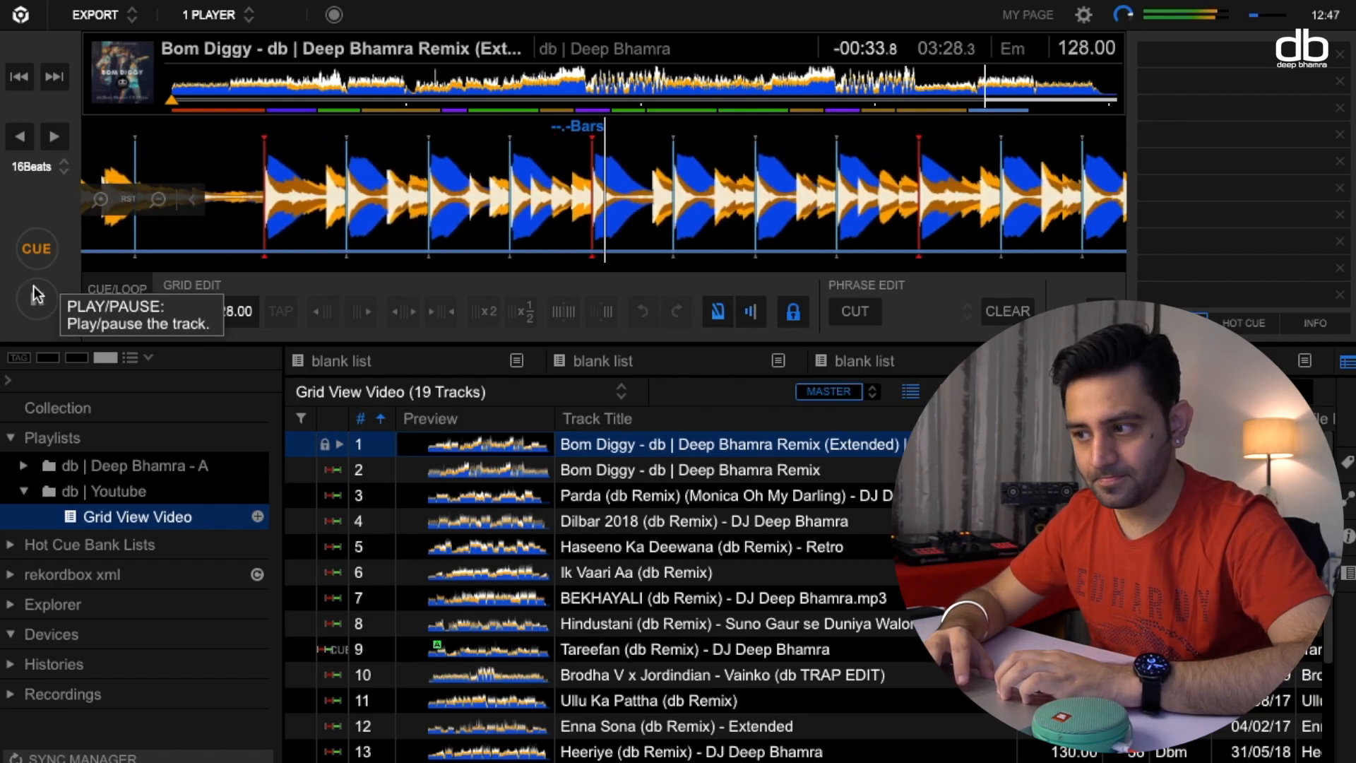
pyautogui.click(45, 244)
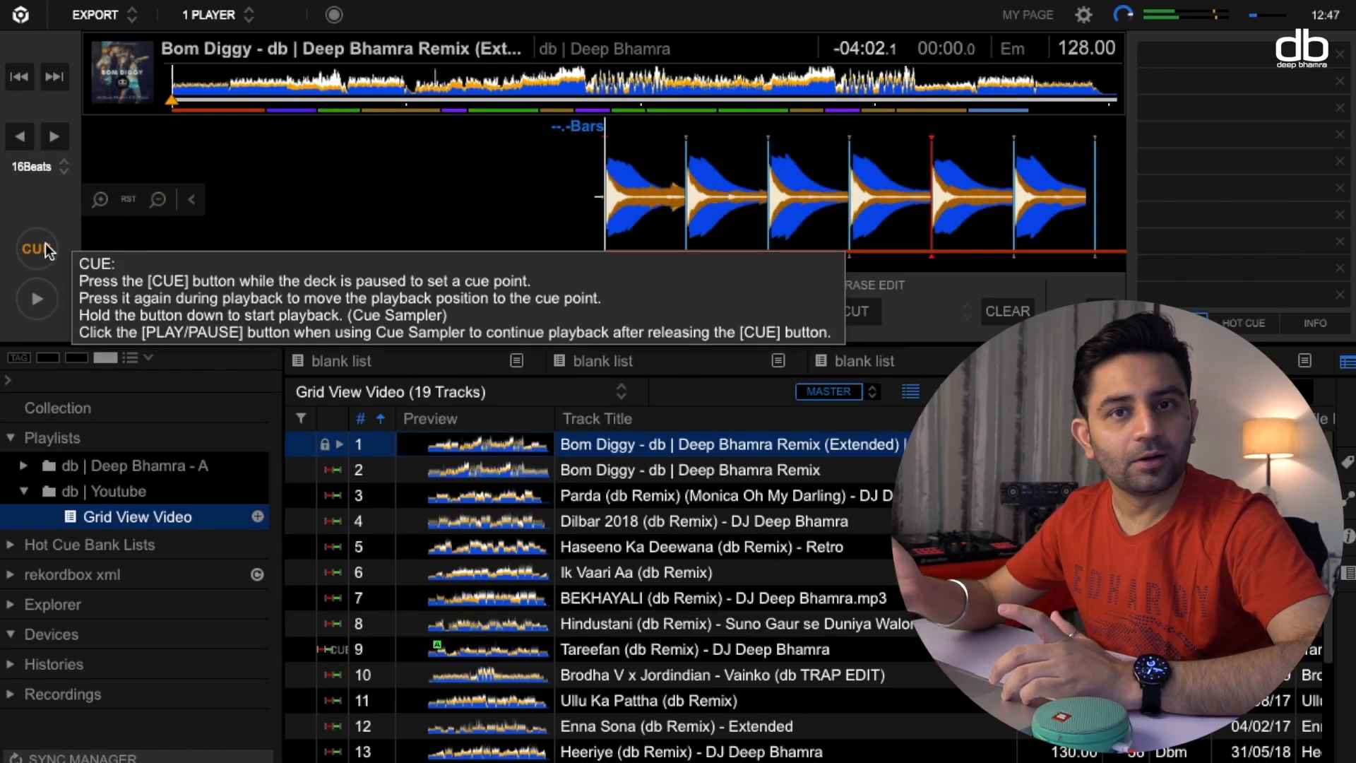